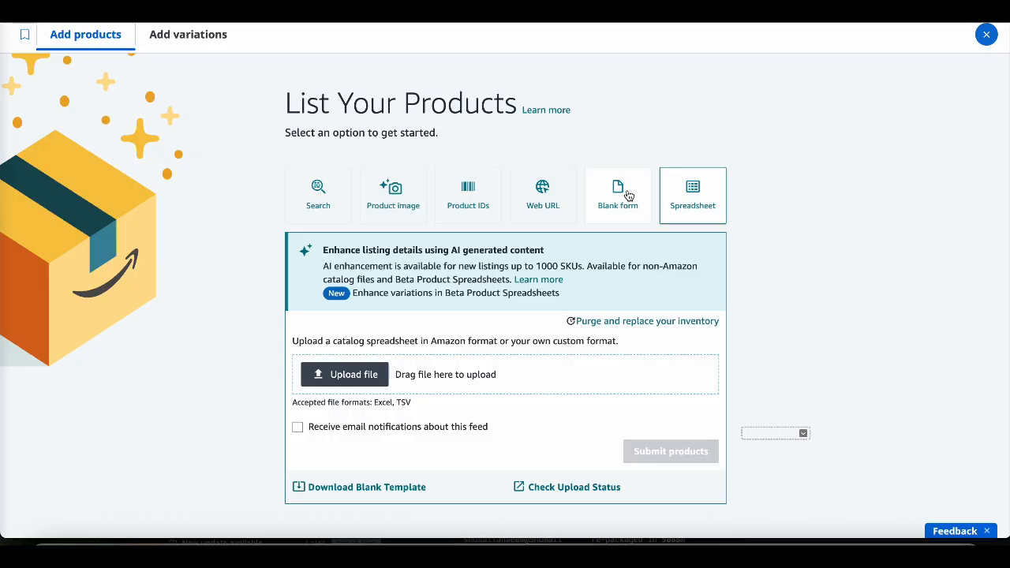
Start a new product listing from a blank form
click(627, 196)
click(686, 293)
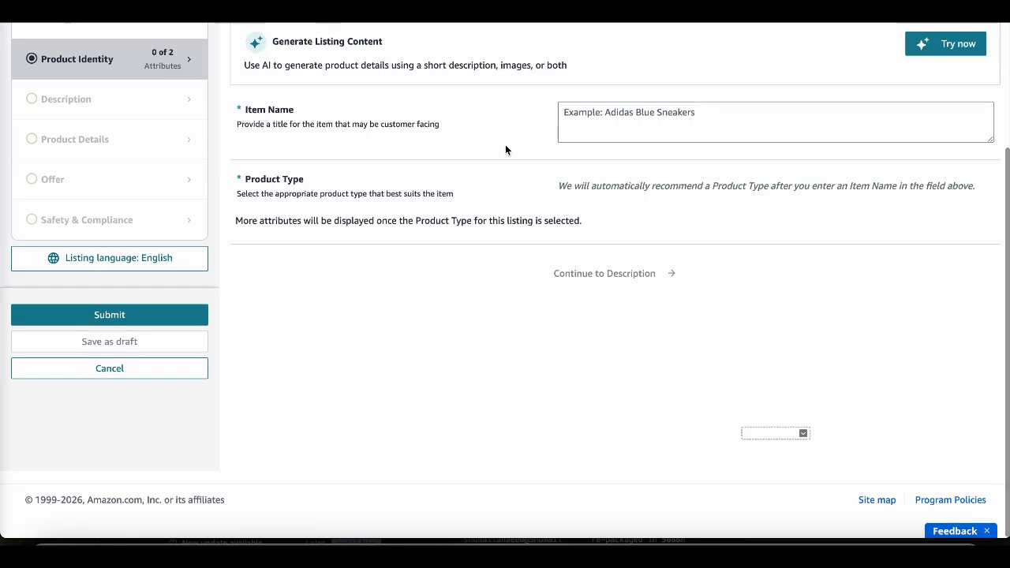
Name the item "Stainless Steel 24-Piece Cutlery Set with Gift Box includes Knife, Fork, and Spoon Tableware, Easy Clean, and Dishwasher Safe Set for 6 Persons, Black"
click(580, 126)
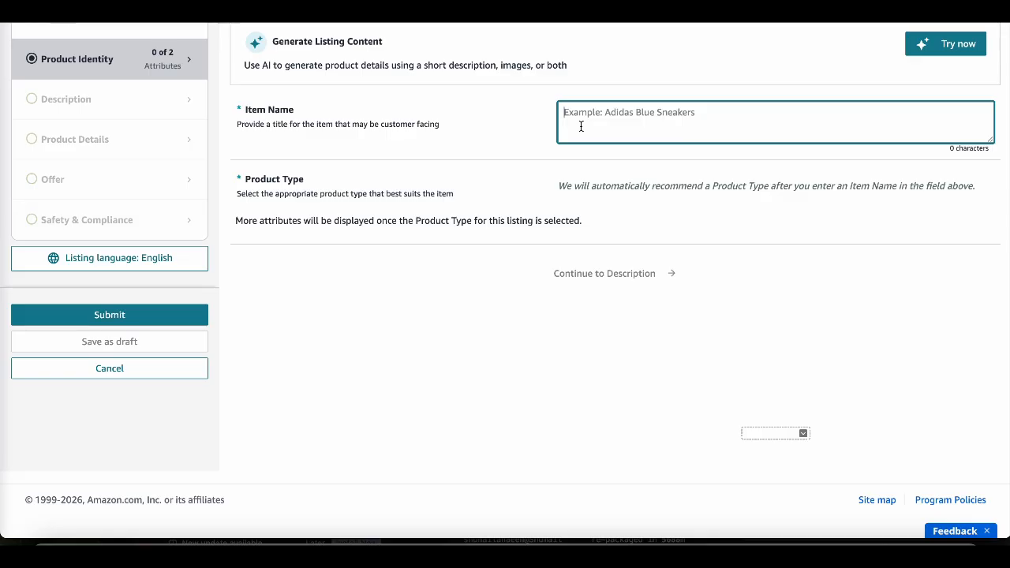
text(Stainless Steel 24-Piece Cutlery Set with Gift Box includes Knife, Fork, and Spoon Tableware, Easy Clean, and Dishwasher Safe Set for 6 Persons, Black)
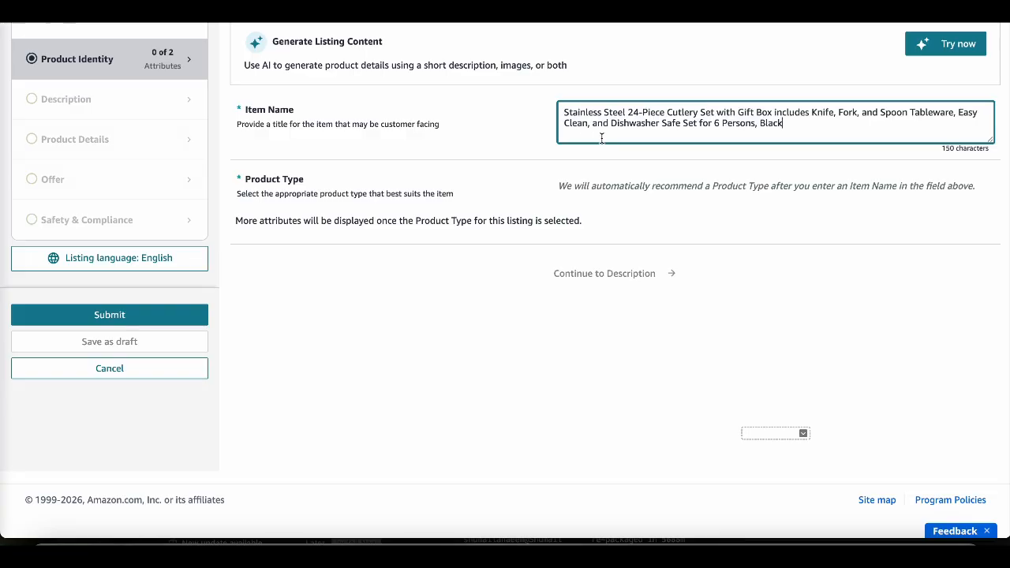
click(597, 163)
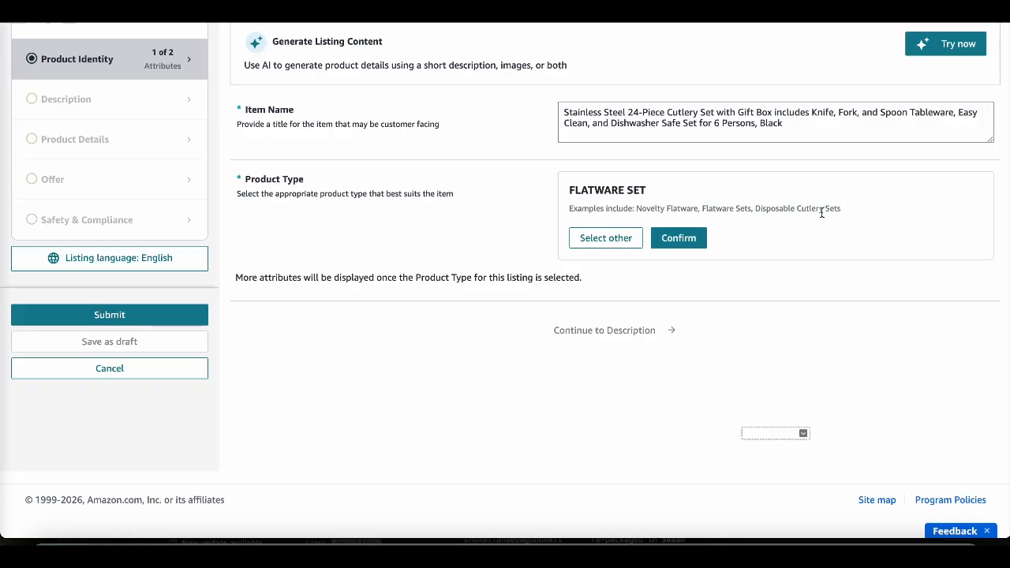
Confirm the Flatware Set product type and choose the Industrial & Scientific item type keyword ending in Tabletop & Serveware > Flatware > Flatware Sets
click(686, 239)
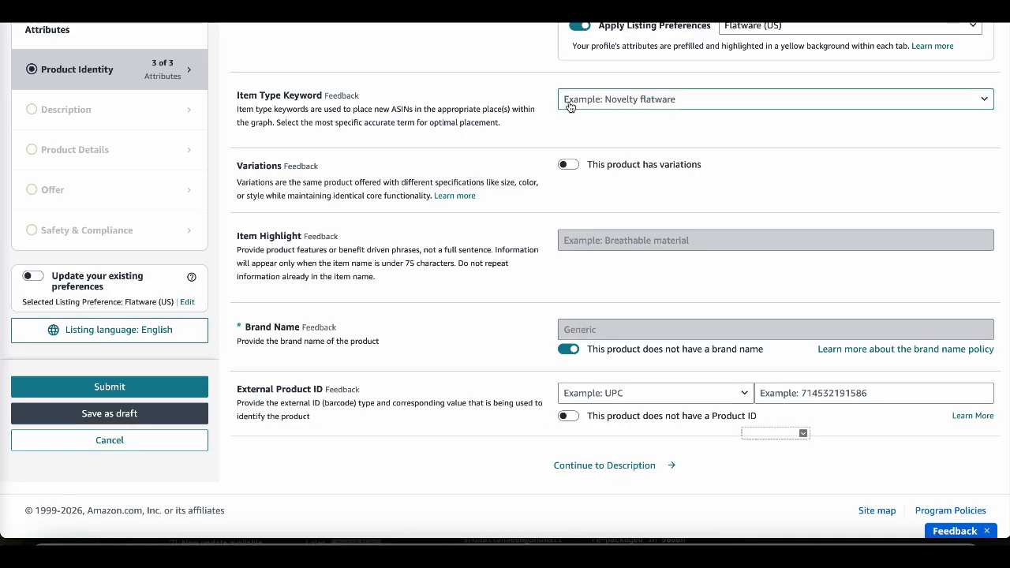
click(581, 100)
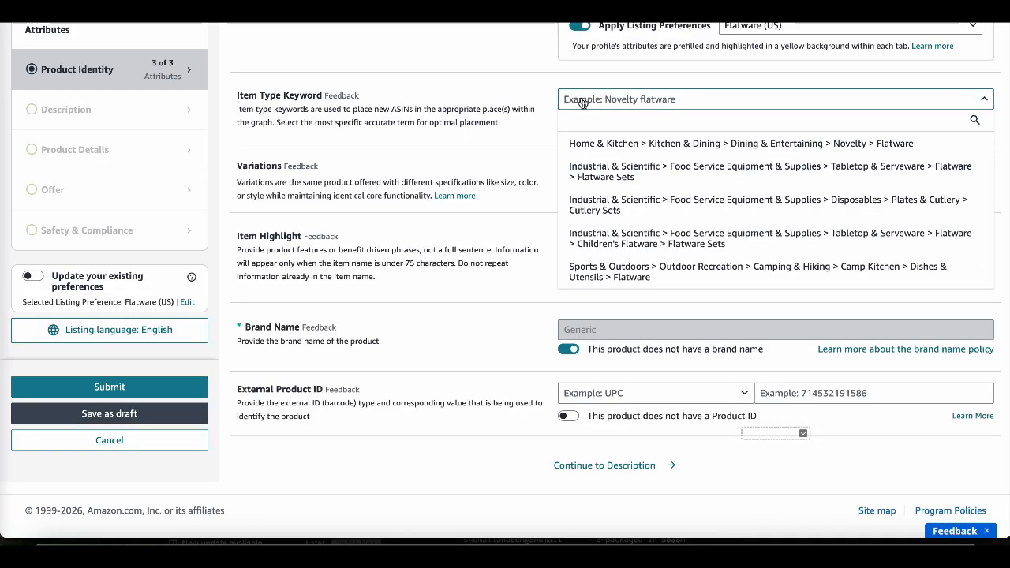
click(651, 169)
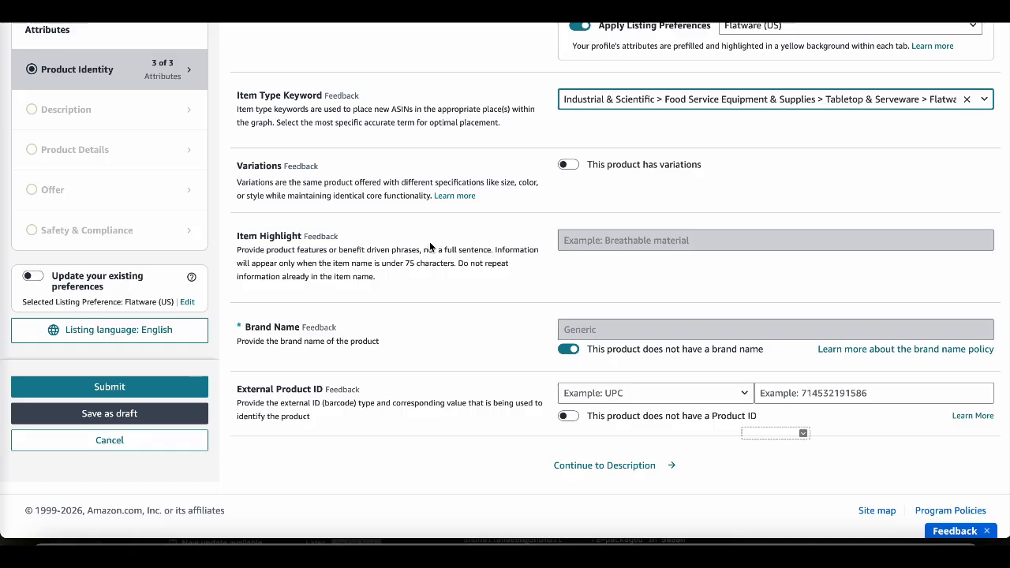
Try Homenest as the brand name, clear it, and mark the product as having no brand name again
scroll(430, 241, down, 1)
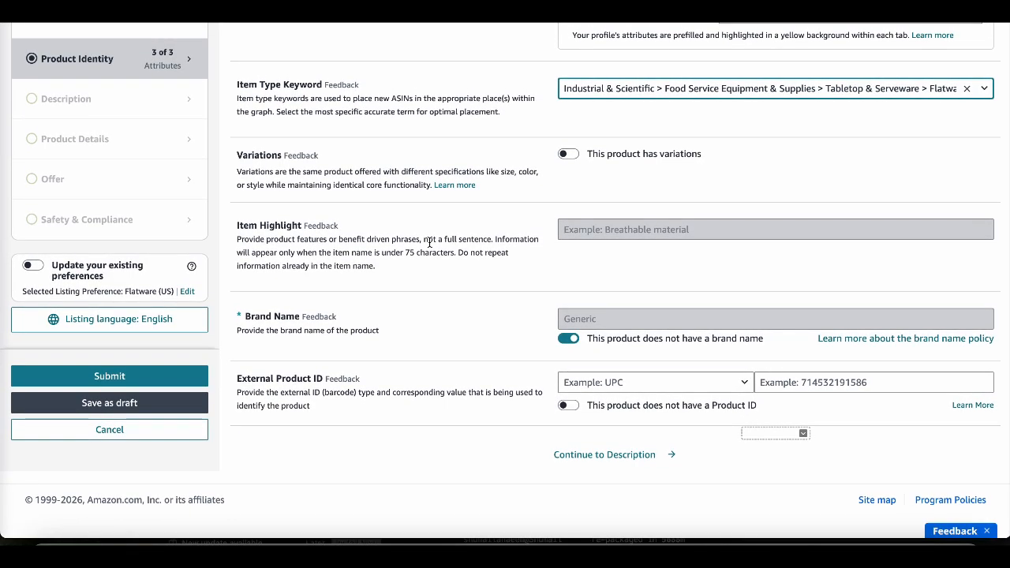
click(566, 338)
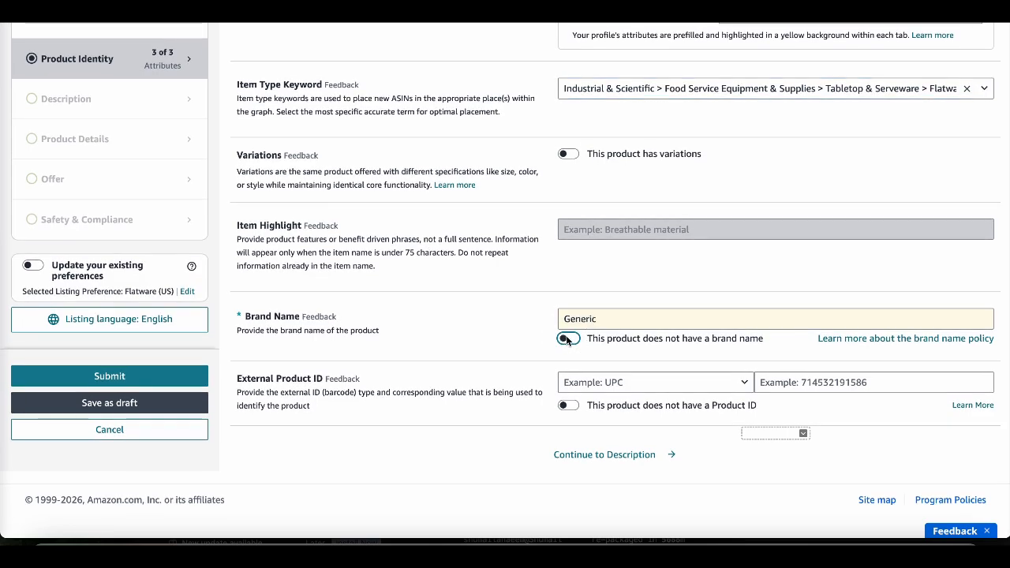
click(605, 323)
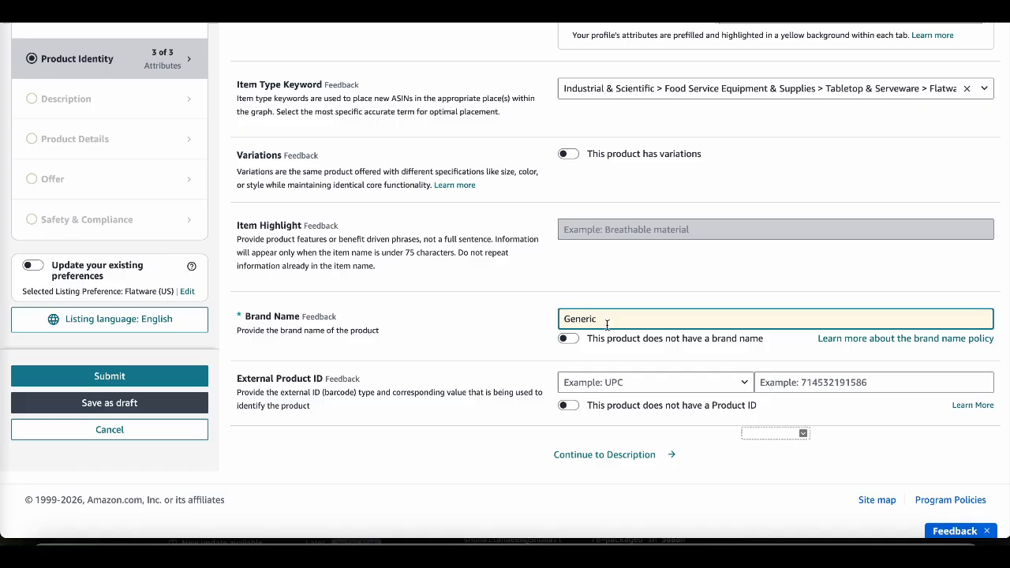
key(BackSpace)
key(BackSpace)
key(BackSpace)
key(BackSpace)
key(BackSpace)
key(BackSpace)
key(BackSpace)
text(test)
key(BackSpace)
key(BackSpace)
key(BackSpace)
key(BackSpace)
text(Hom)
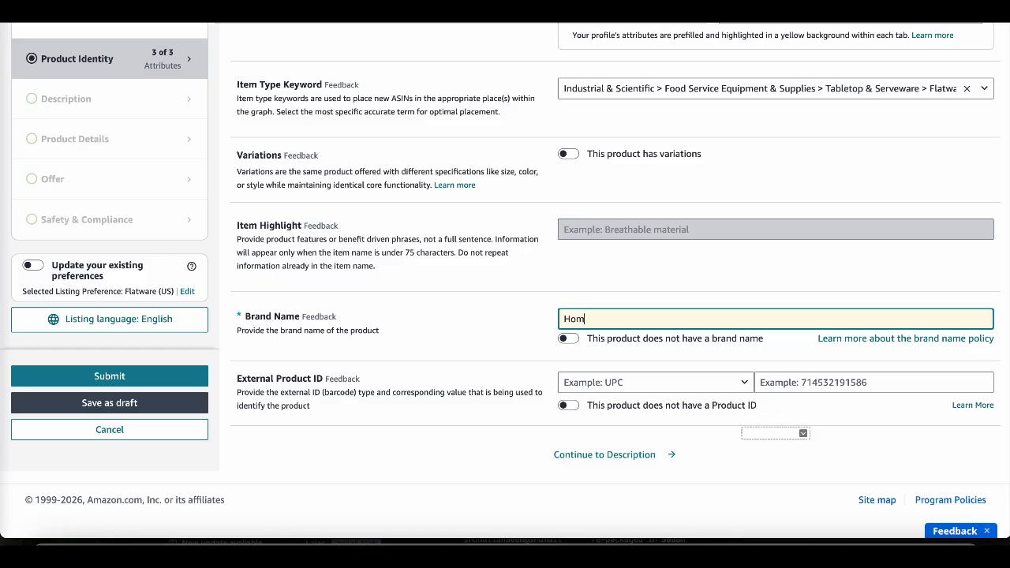
text(enest)
key(BackSpace)
key(BackSpace)
key(BackSpace)
key(BackSpace)
key(BackSpace)
key(BackSpace)
key(BackSpace)
key(BackSpace)
click(574, 343)
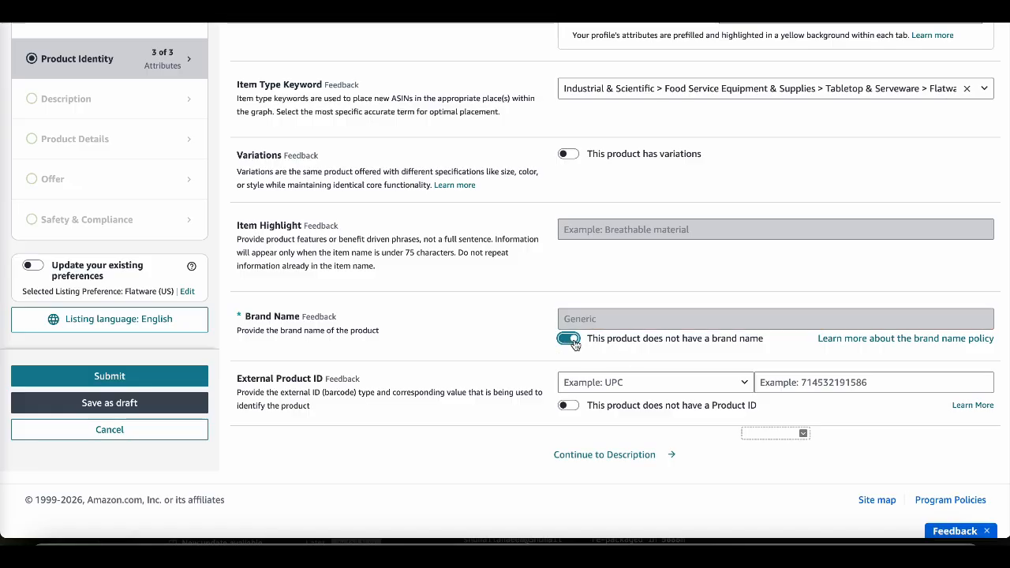
Try UPC/EAN/GTIN as the external product ID type
click(669, 393)
click(664, 423)
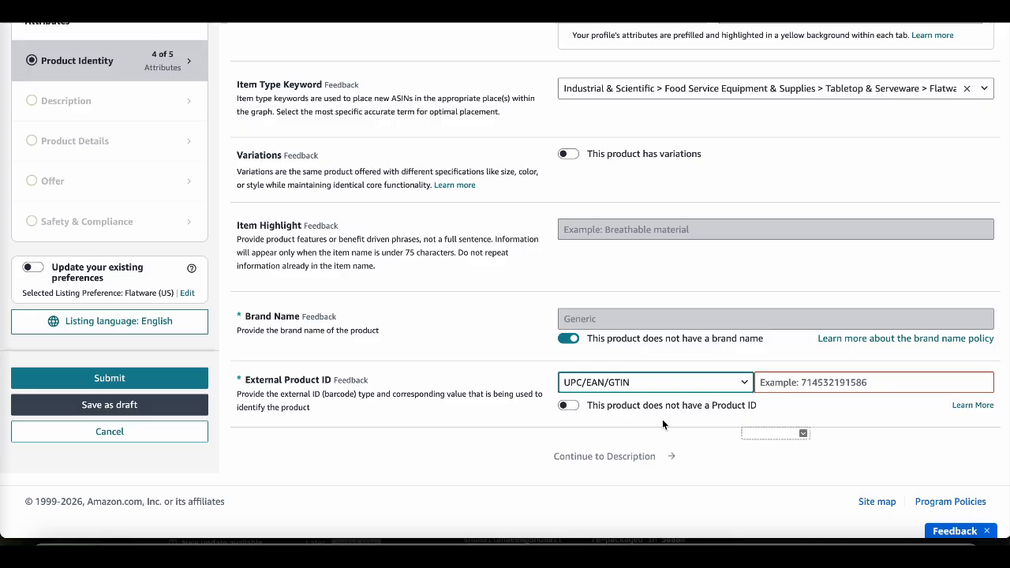
click(807, 384)
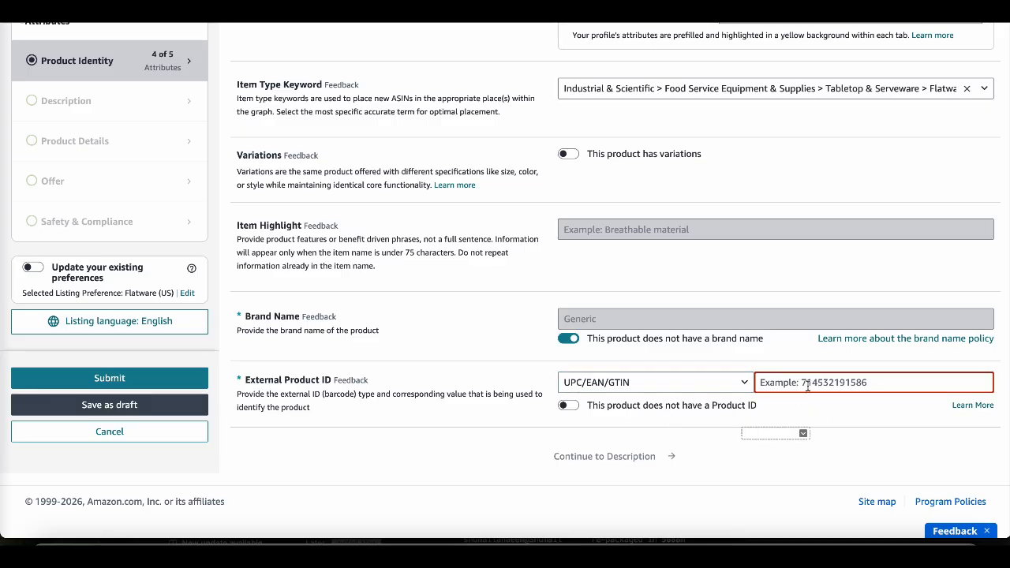
click(692, 385)
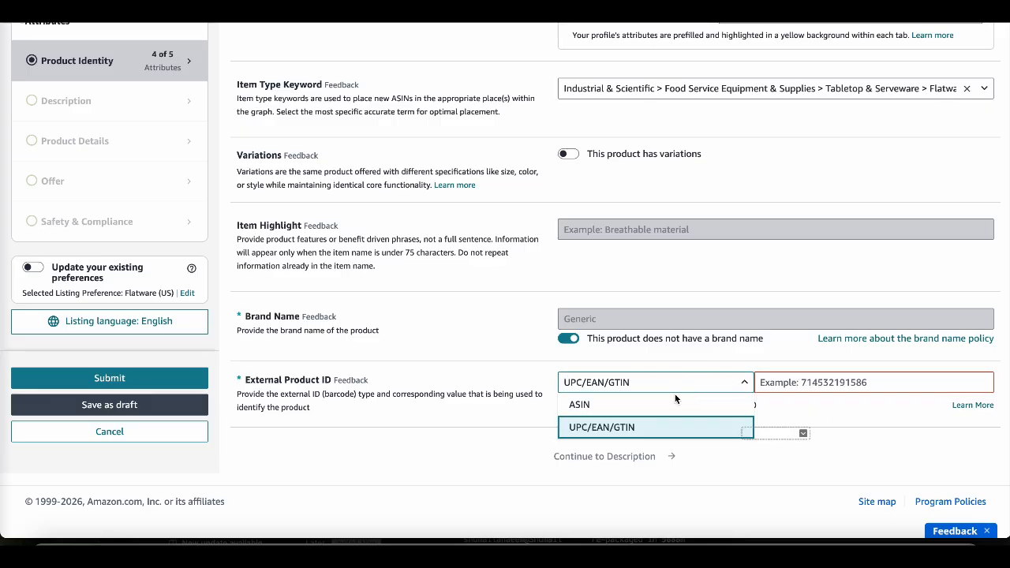
click(521, 406)
Mark the product as having no Product ID and continue to the Description section
click(569, 407)
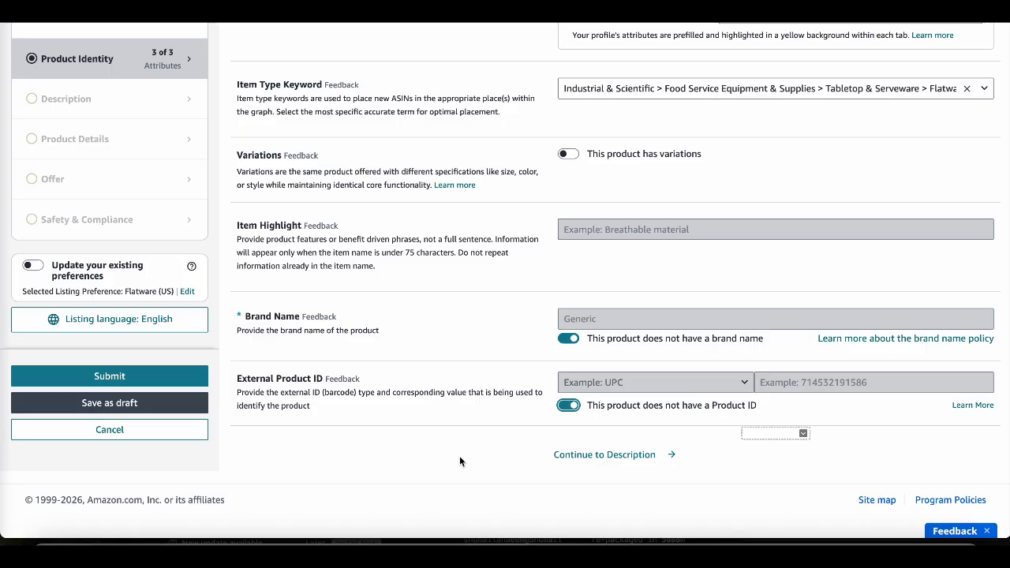
click(592, 458)
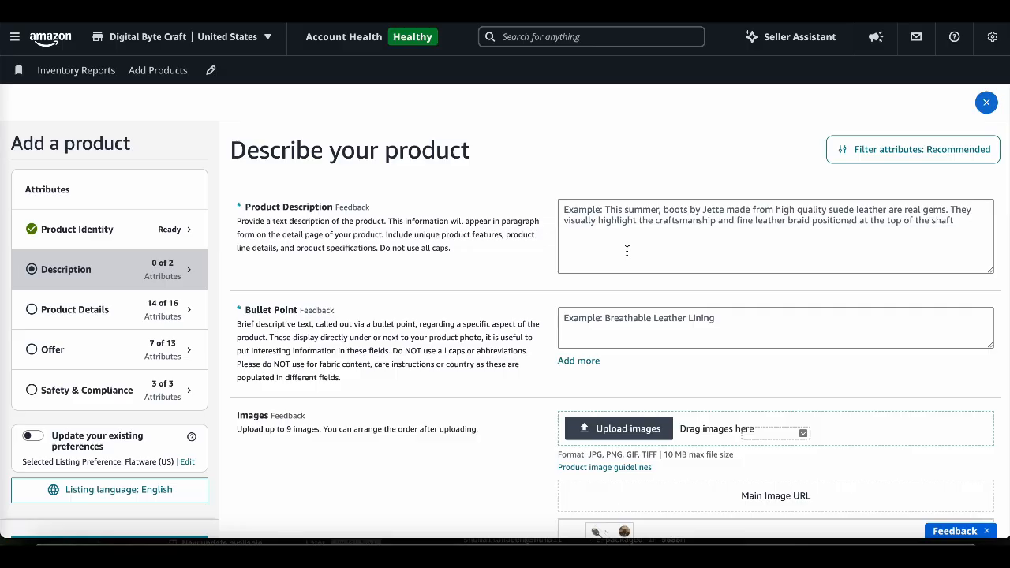
Paste the cutlery set's product description and add bullet points on quality material, elegant design, durability and comfort, and dishwasher-safe easy handling
click(685, 235)
key(ctrl+v)
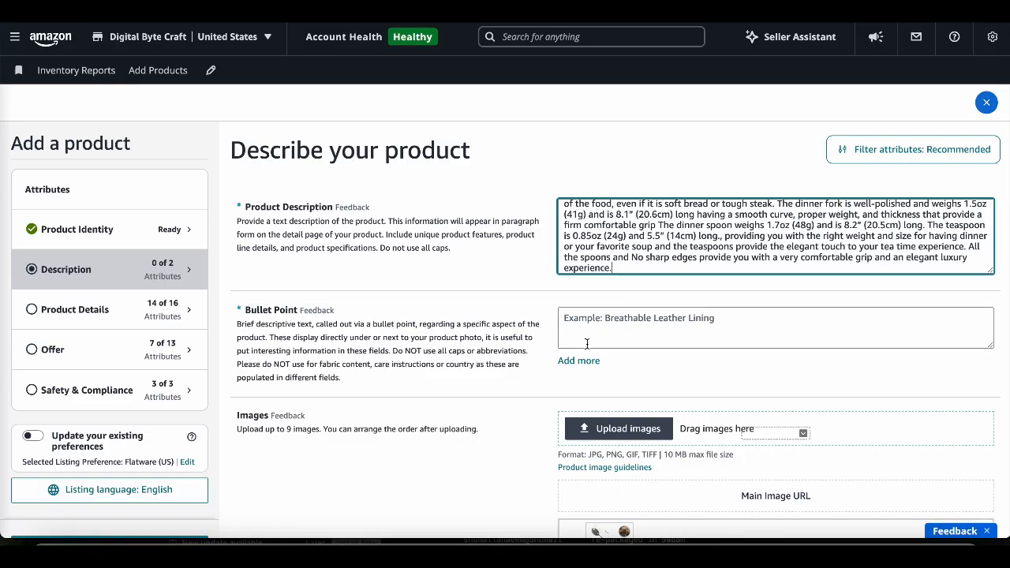
click(579, 362)
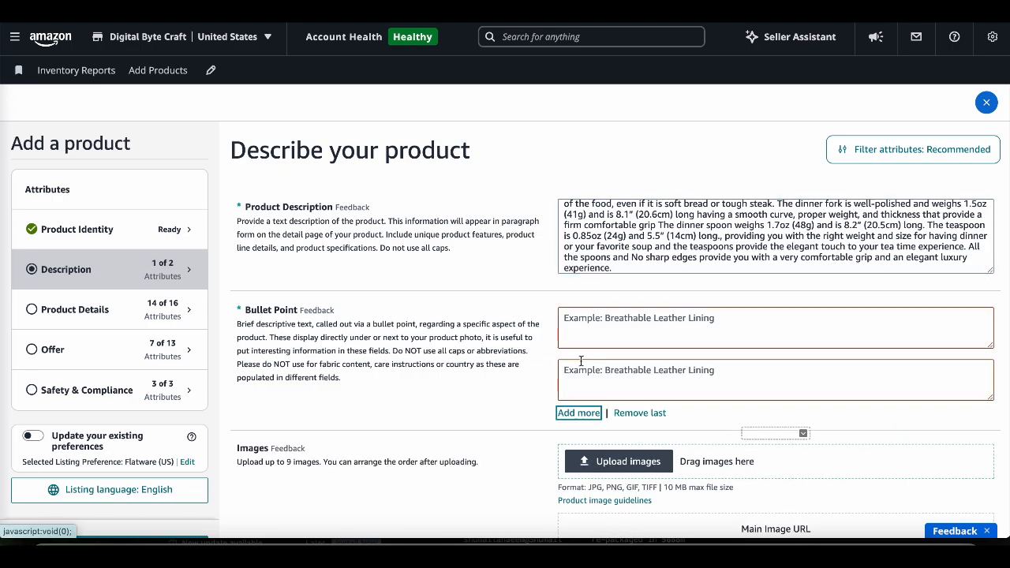
click(579, 414)
click(578, 463)
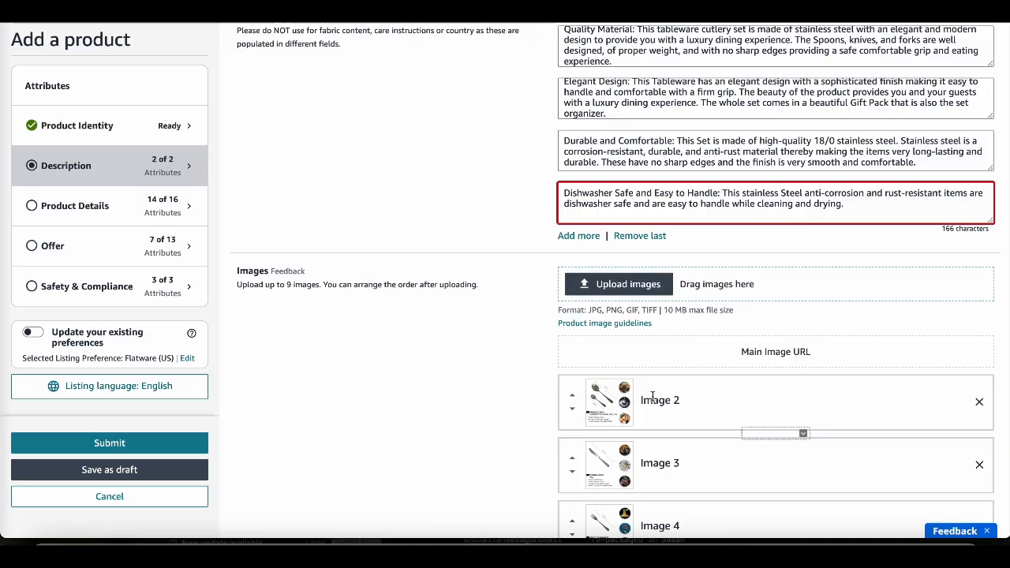
Read the product image guidelines for main image requirements and image specs, and close them
scroll(653, 397, down, 2)
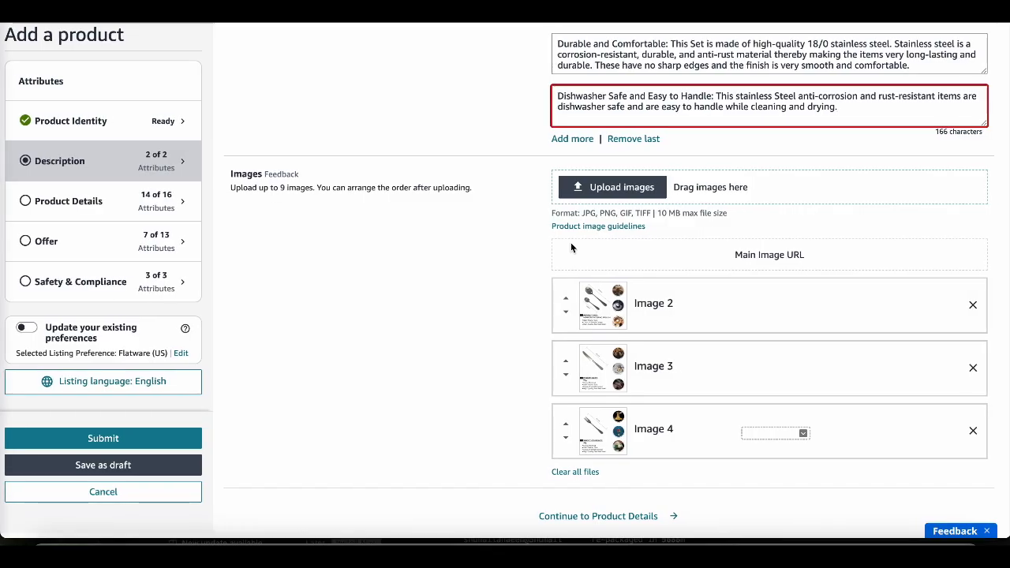
click(599, 227)
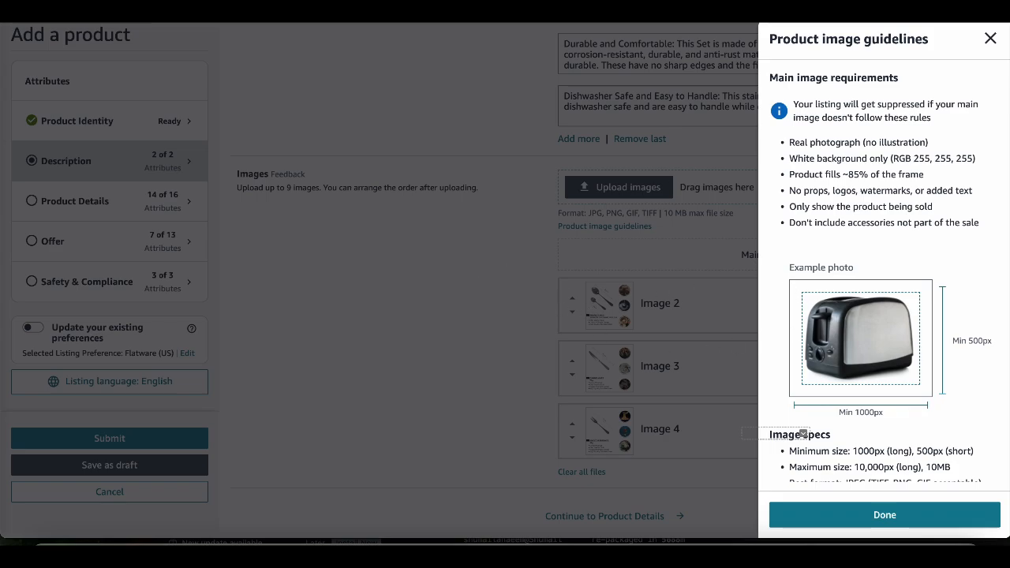
click(990, 39)
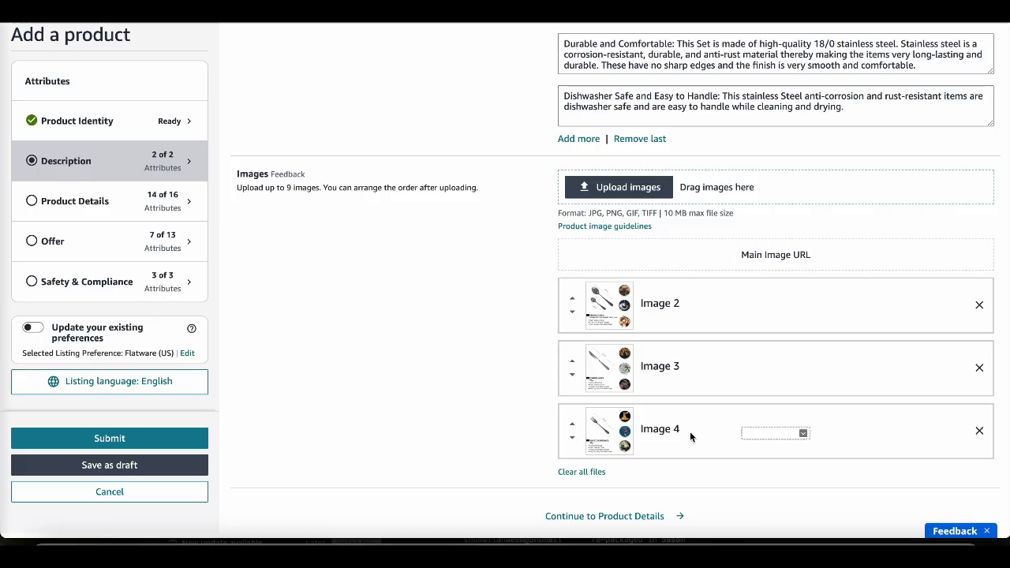
Continue to the Product Details section and set the model name to CUTSETBLst
click(604, 516)
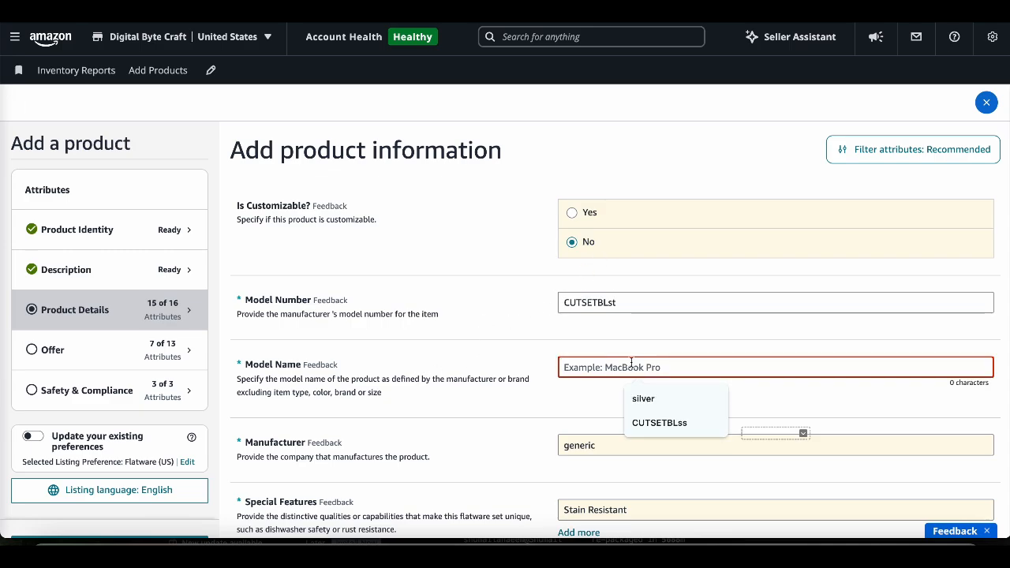
click(624, 365)
click(643, 423)
key(BackSpace)
text(t)
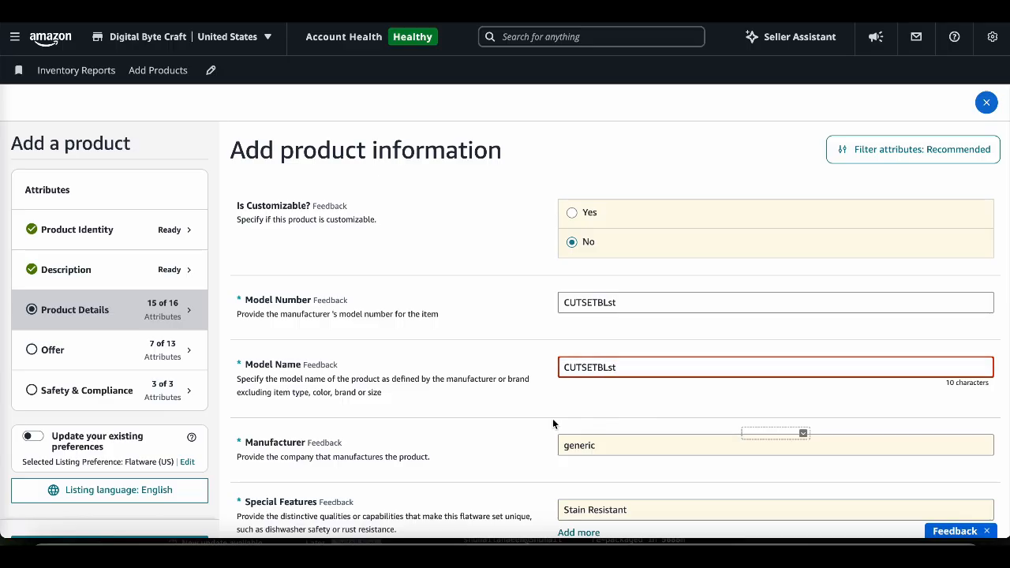
Review the prefilled Product Details attributes, from manufacturer, material, size and care instructions to unit count, included components and item weight
scroll(468, 426, down, 5)
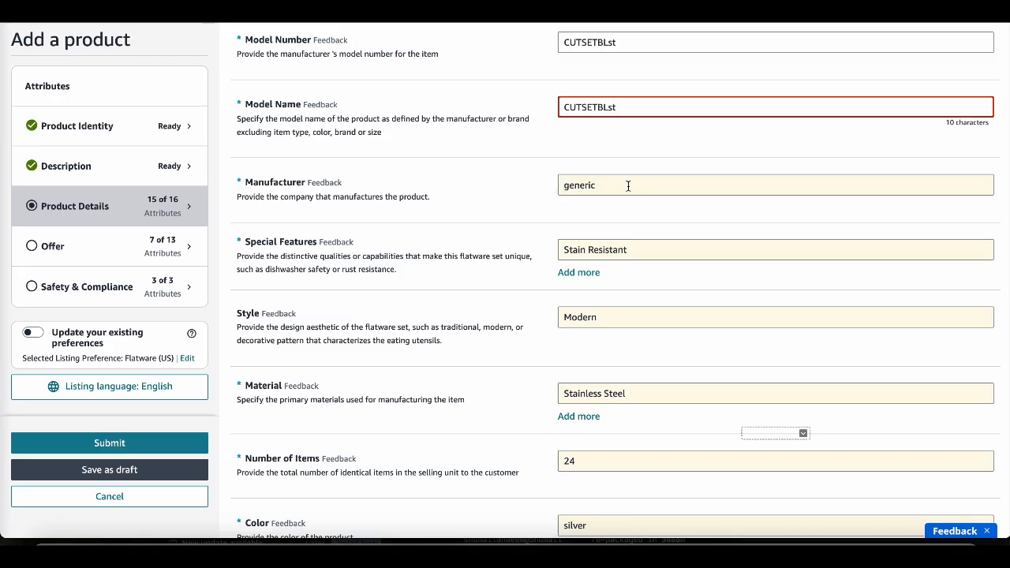
scroll(408, 295, down, 1)
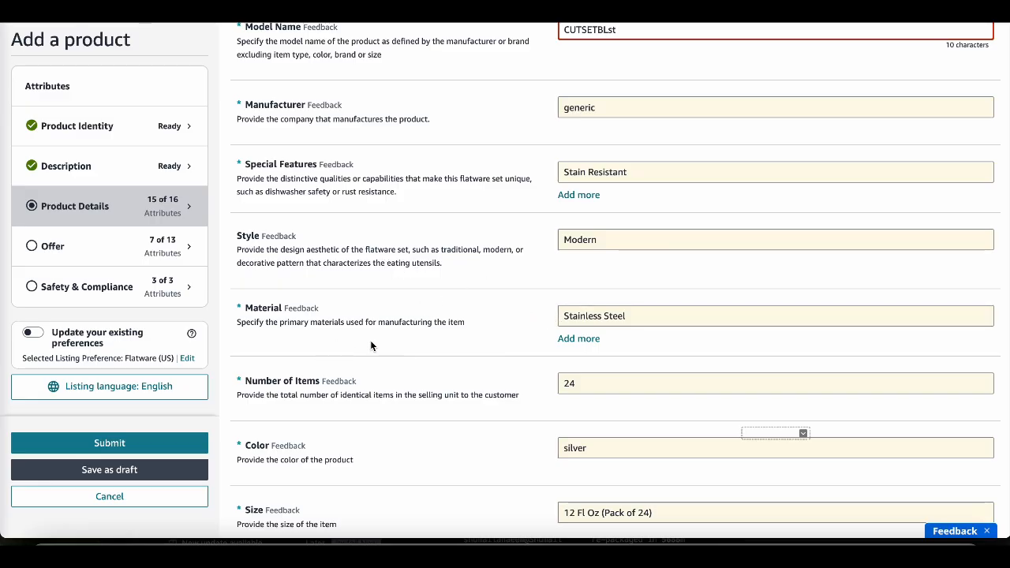
scroll(408, 364, down, 1)
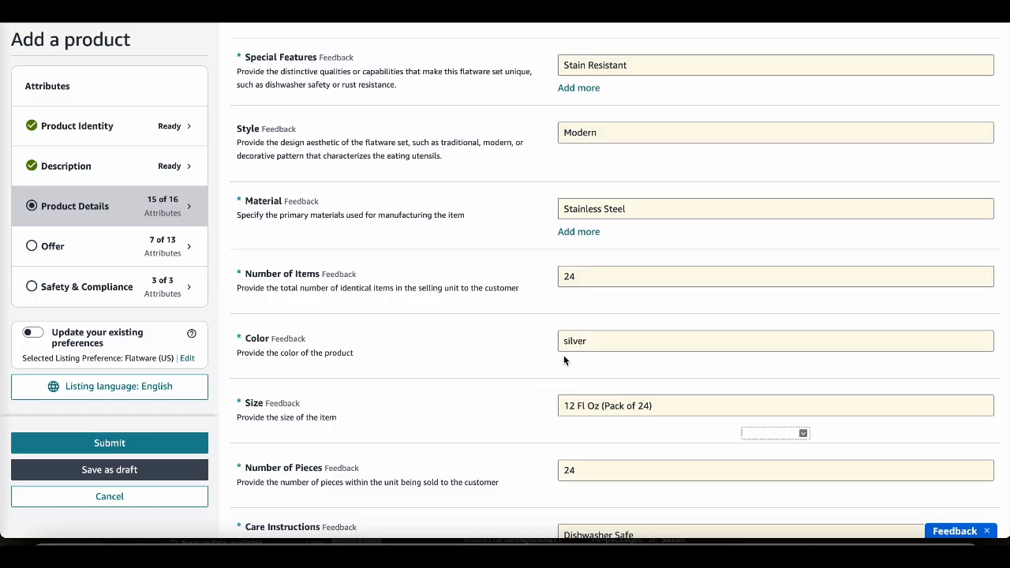
scroll(564, 355, down, 2)
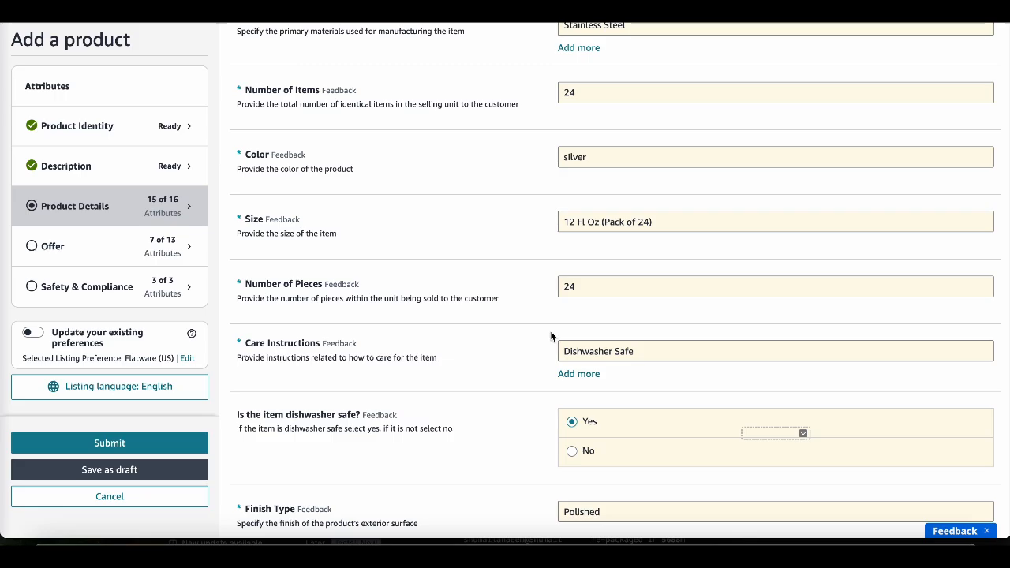
scroll(330, 374, down, 3)
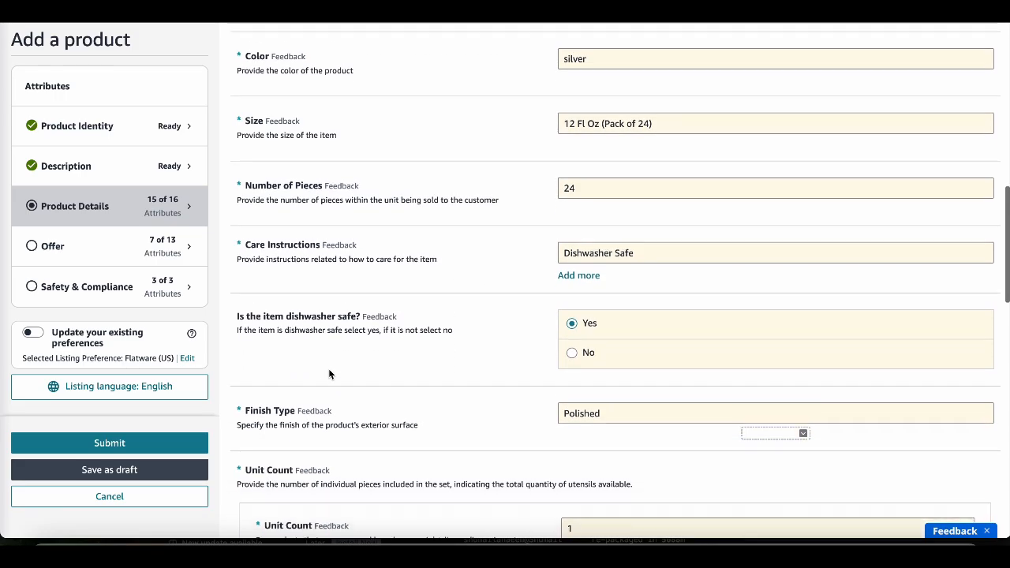
click(568, 115)
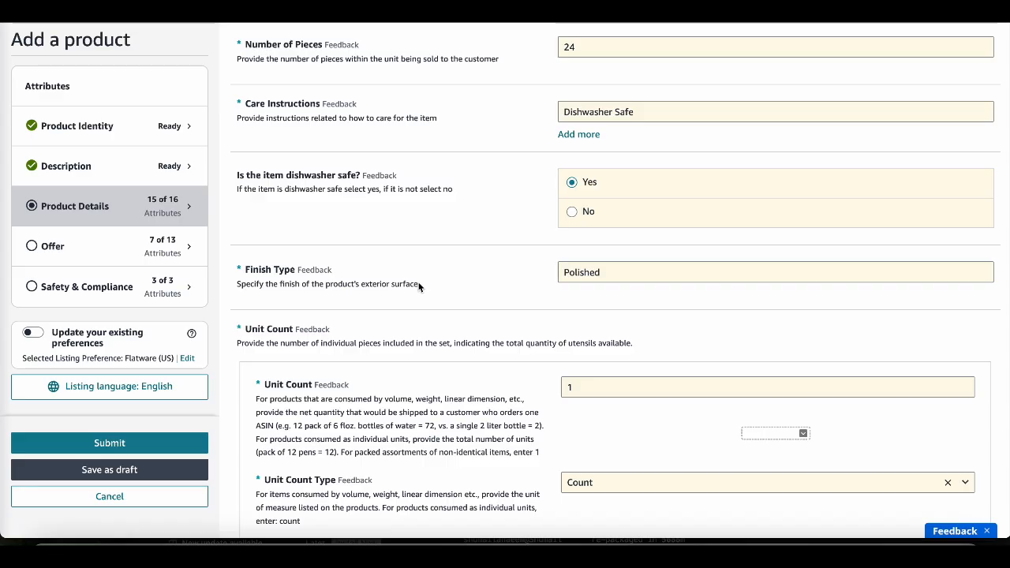
scroll(362, 335, down, 3)
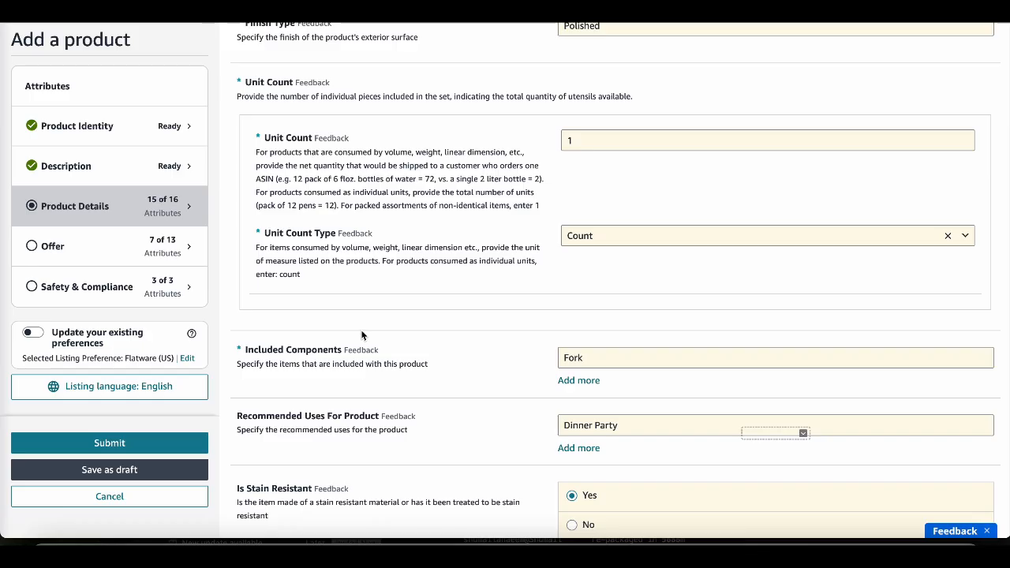
scroll(426, 332, down, 2)
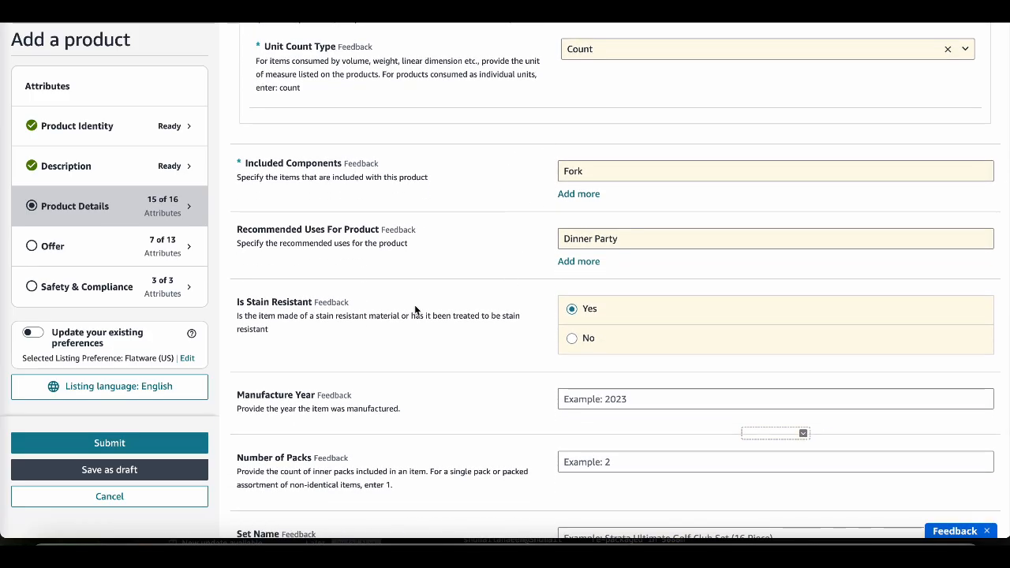
scroll(417, 352, down, 1)
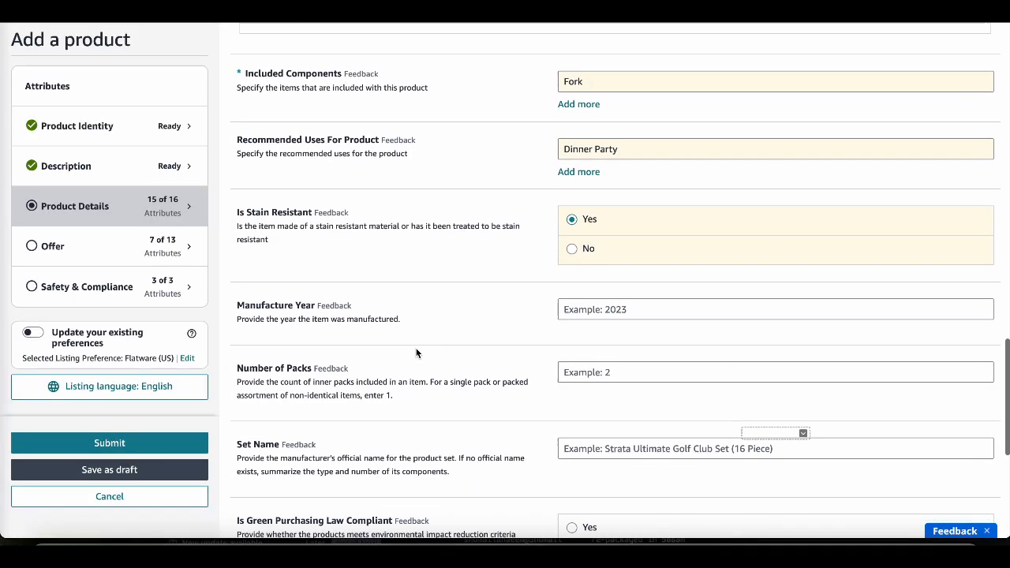
scroll(416, 352, down, 1)
scroll(412, 346, down, 1)
scroll(412, 346, down, 1)
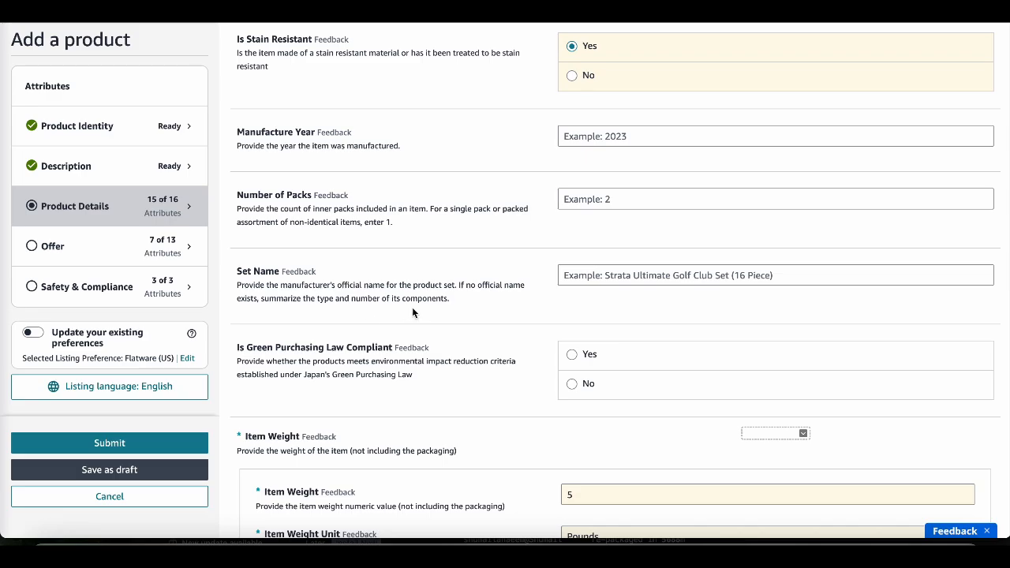
scroll(419, 319, down, 1)
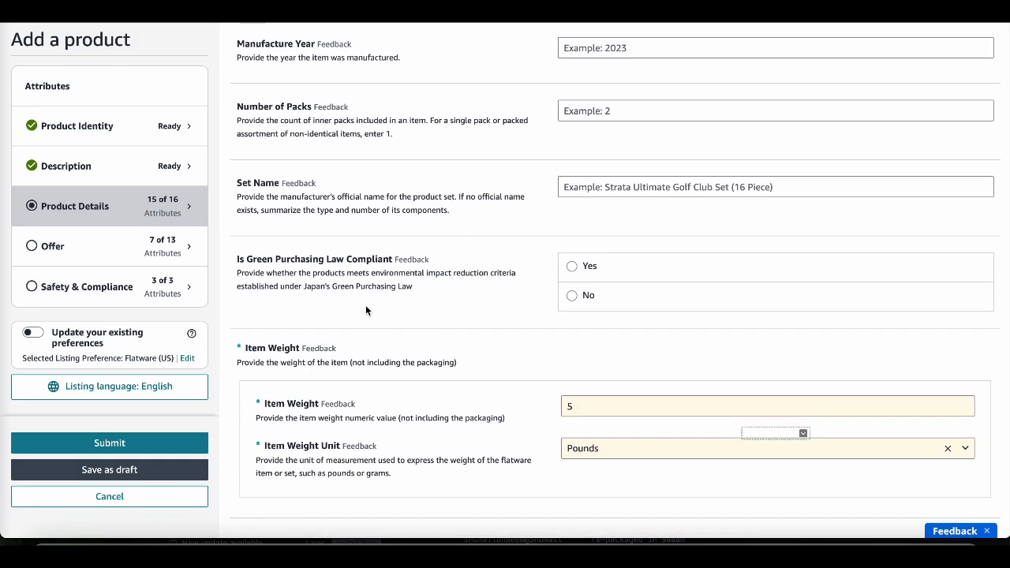
scroll(366, 310, down, 1)
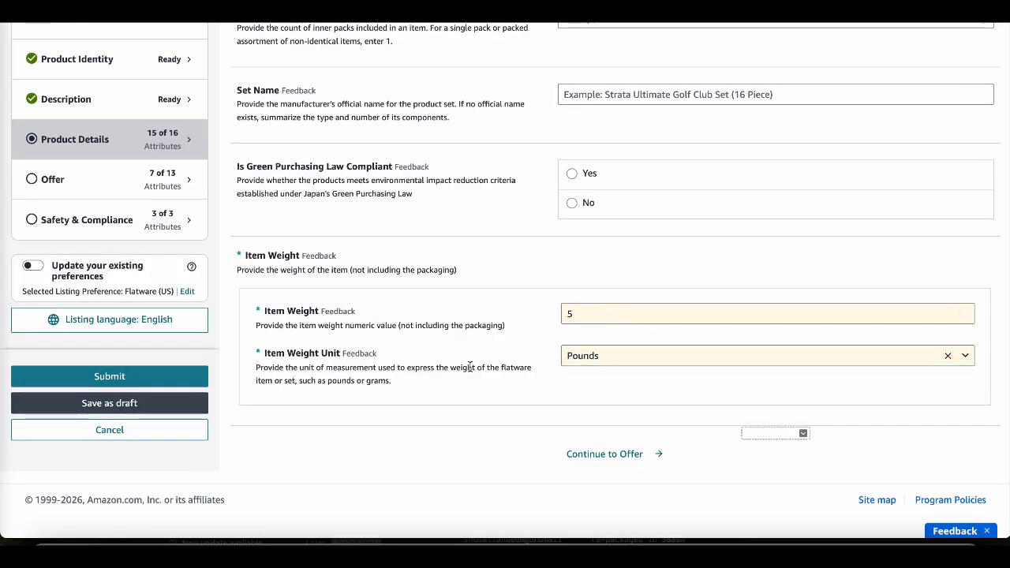
Continue to the Offer section and set the SKU to cutsets
click(616, 454)
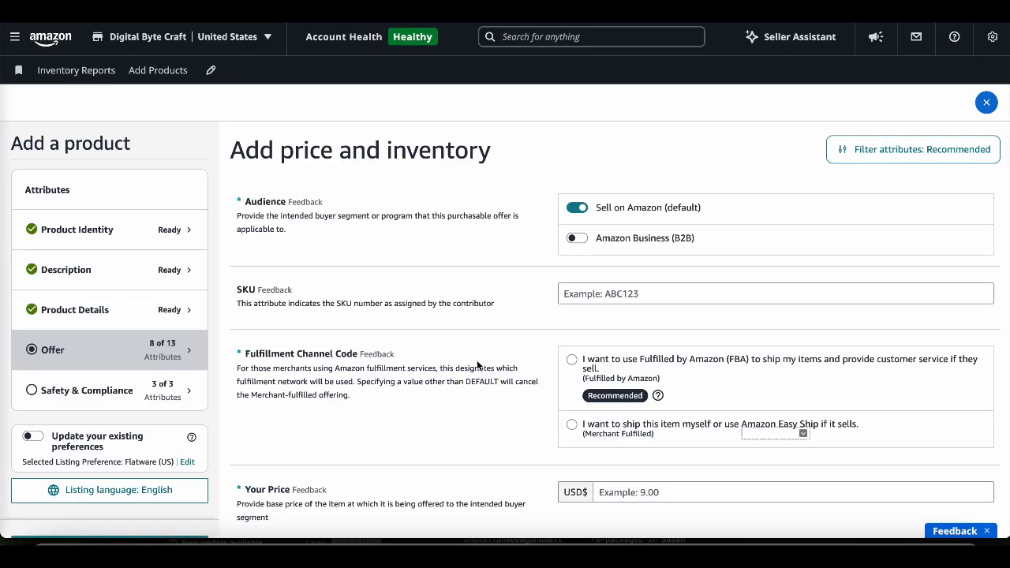
scroll(477, 365, down, 3)
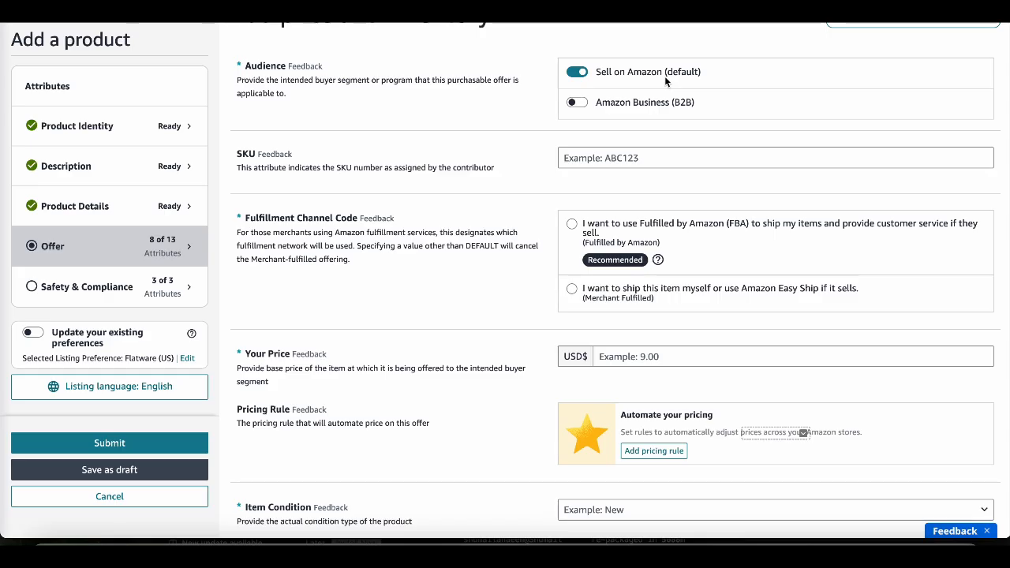
click(622, 158)
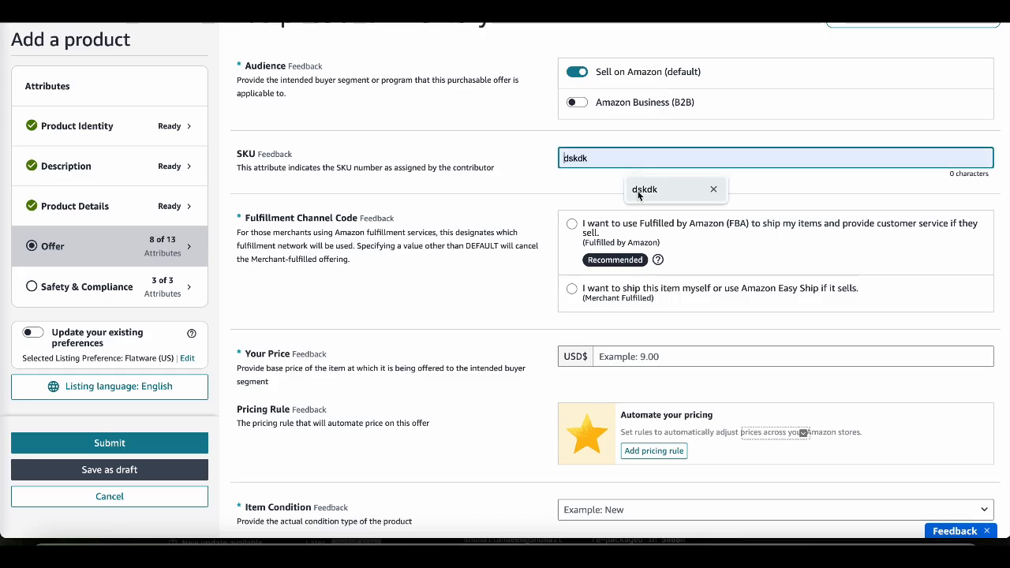
text(c)
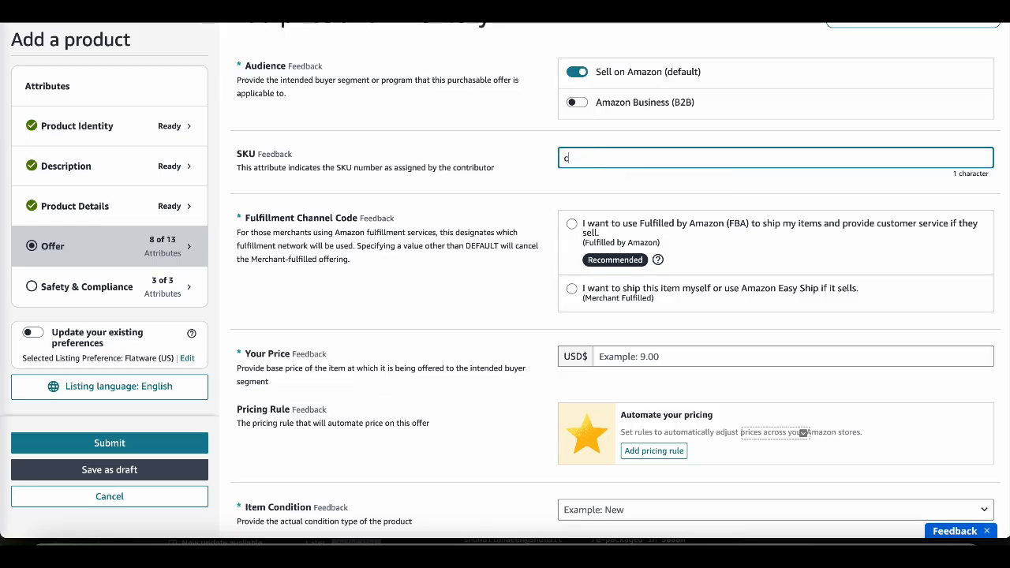
text(utset)
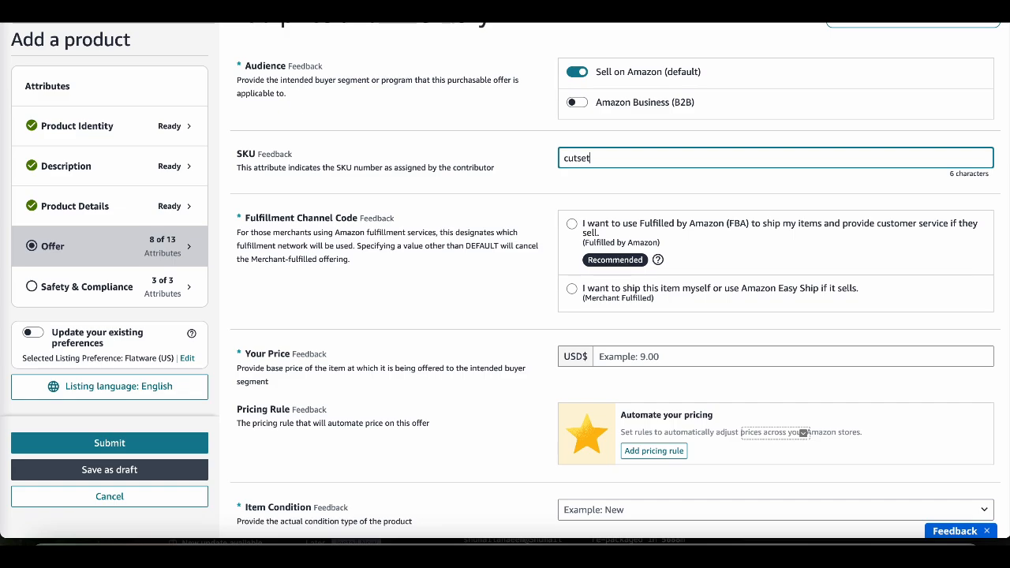
text(s)
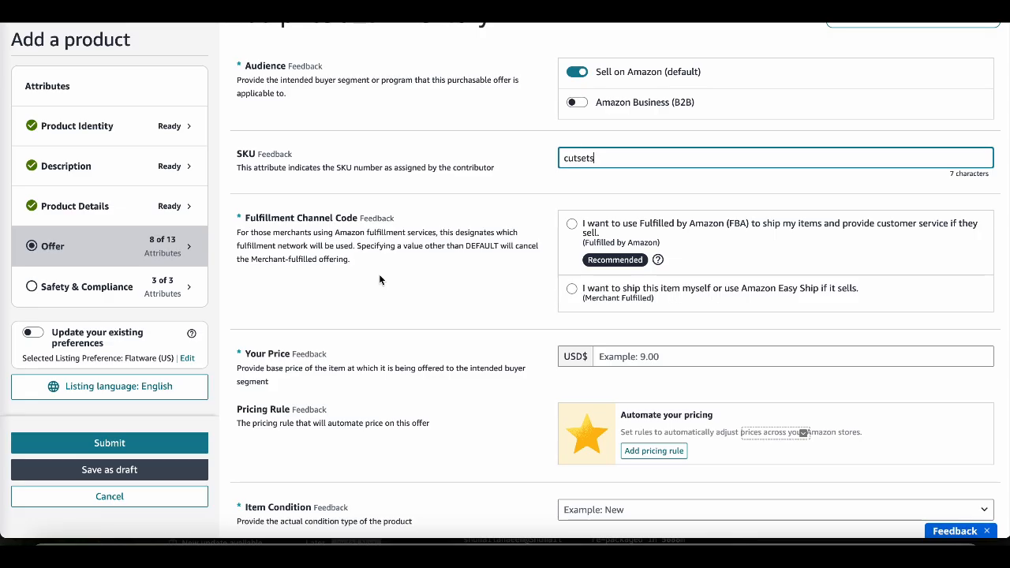
Set Your Price to USD 81.00
scroll(379, 274, down, 2)
click(632, 194)
click(629, 195)
click(681, 229)
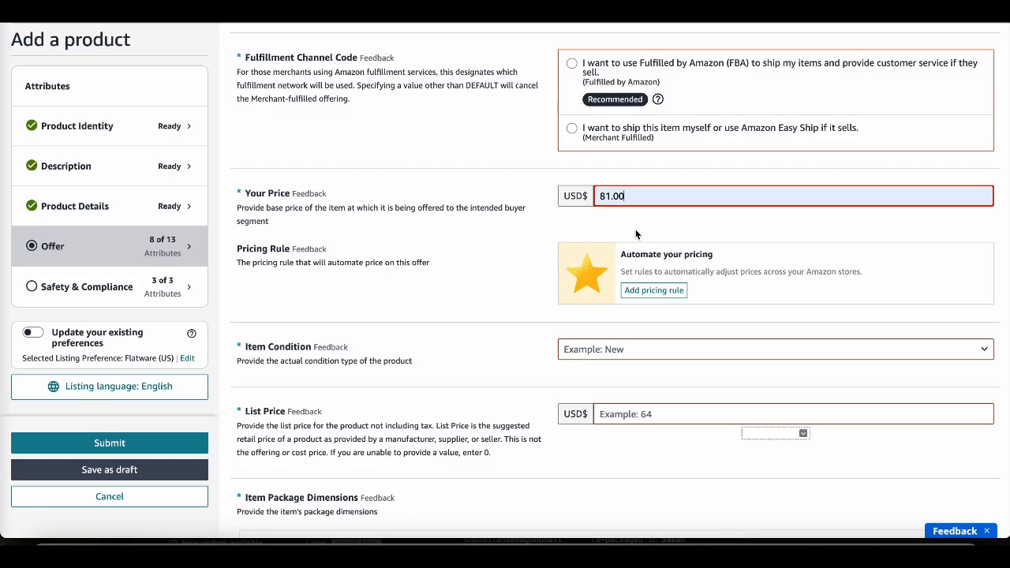
Set the item condition to New and the list price to USD 81
scroll(636, 234, down, 3)
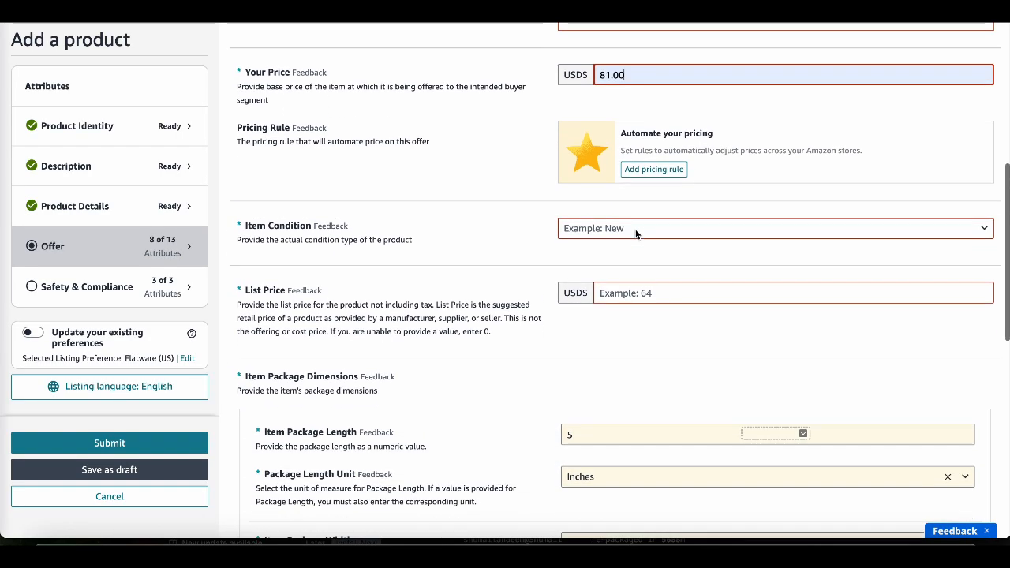
click(606, 193)
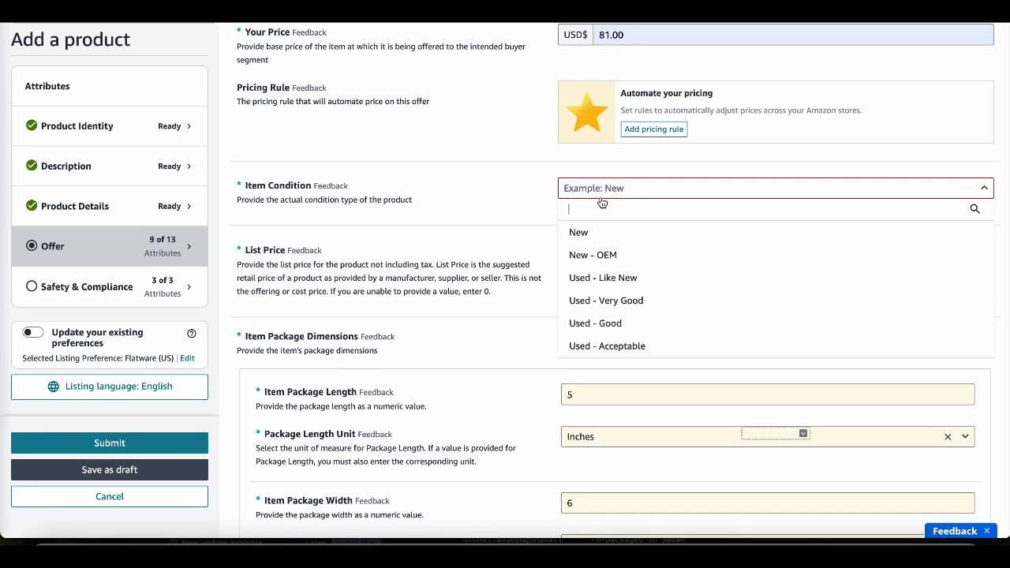
click(583, 230)
scroll(472, 225, down, 2)
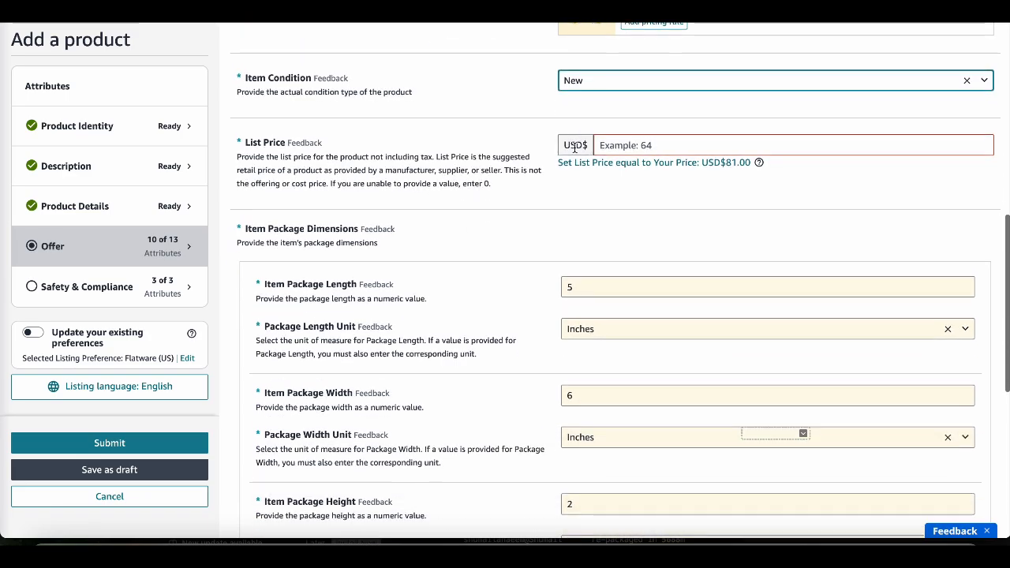
click(632, 145)
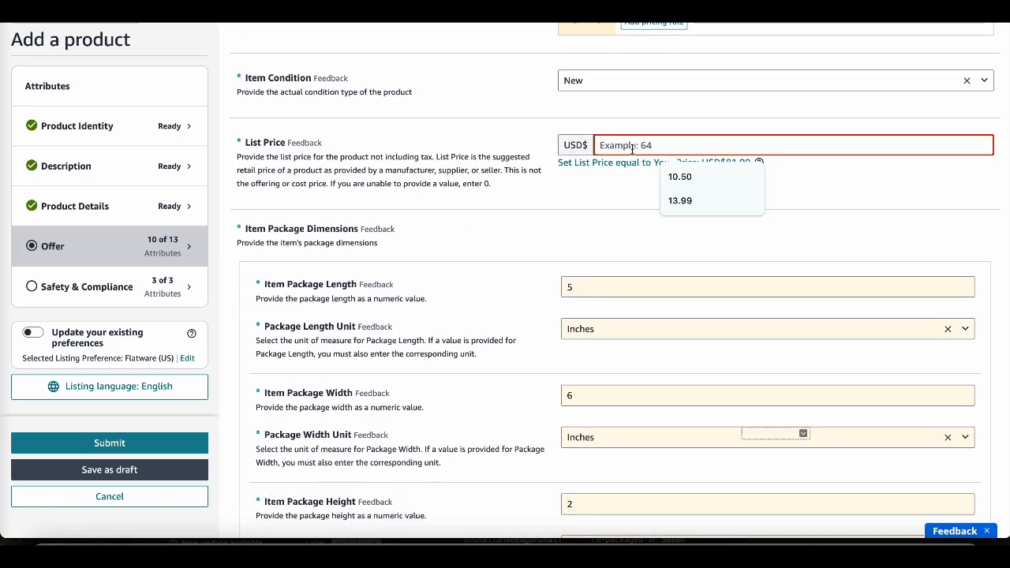
text(81)
click(521, 257)
Check the package dimension and weight fields, and review the country of origin, battery and dangerous goods entries under Safety & Compliance
scroll(521, 257, down, 2)
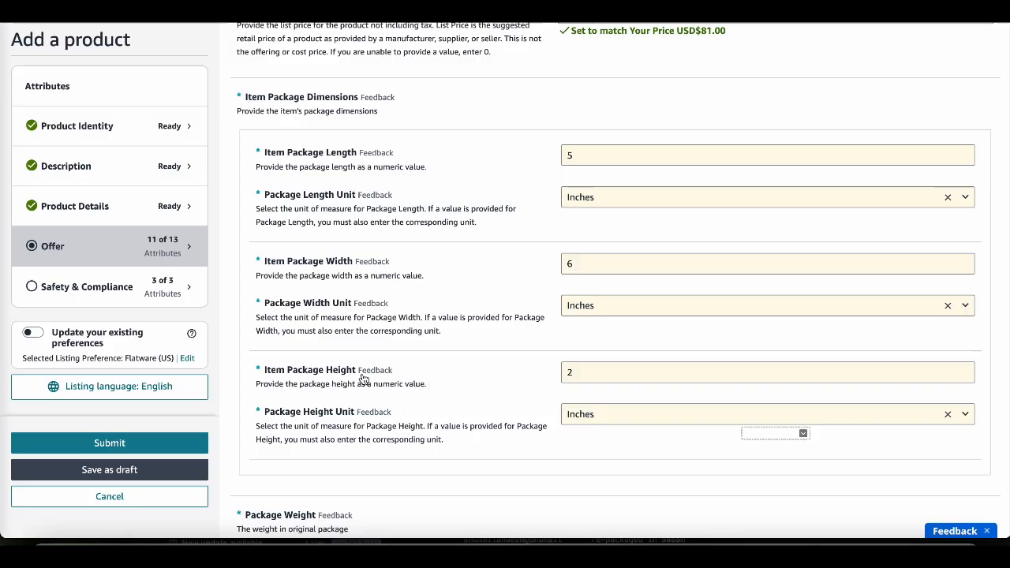
scroll(365, 381, down, 3)
click(650, 356)
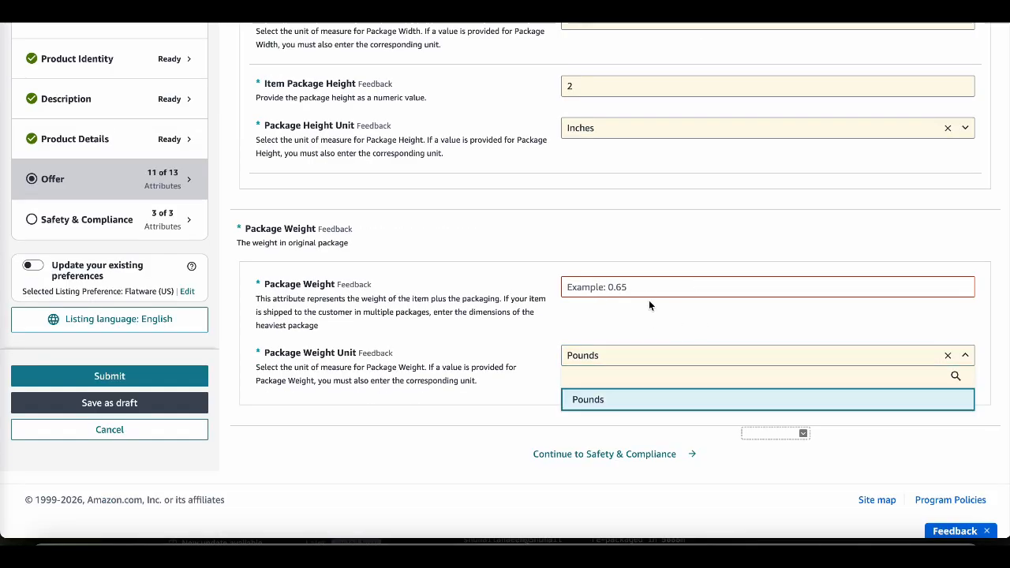
click(593, 287)
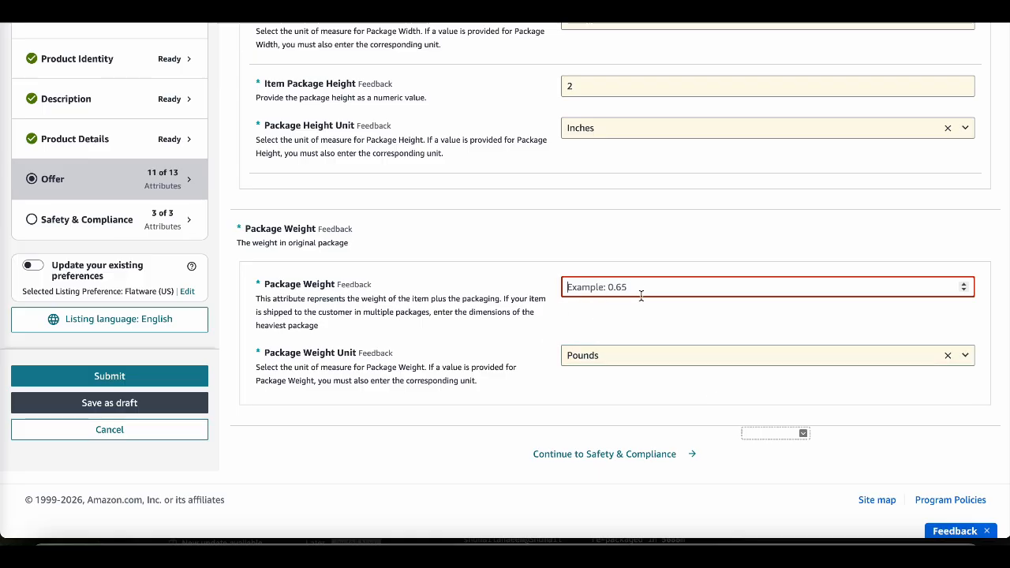
click(65, 218)
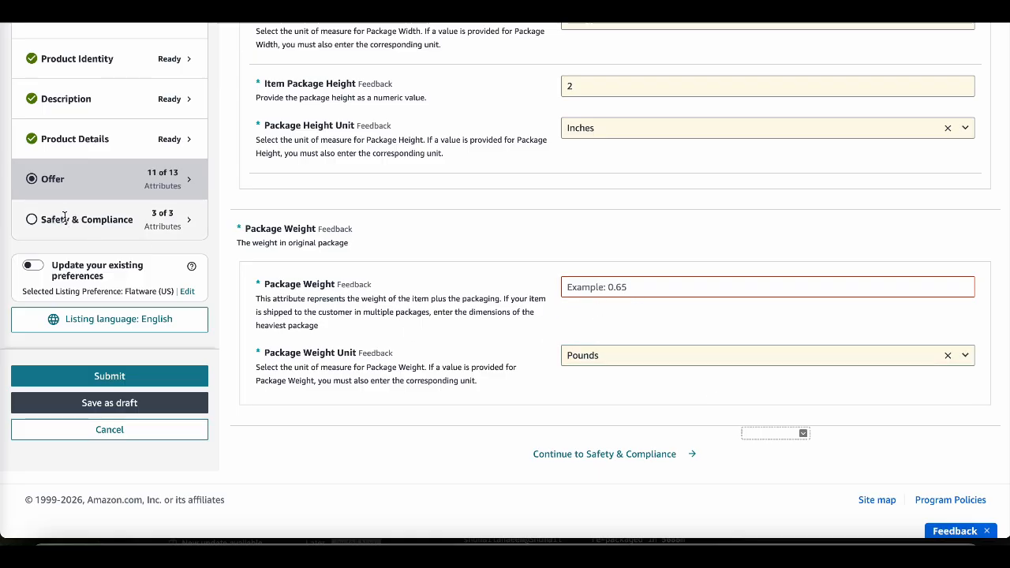
scroll(347, 279, down, 2)
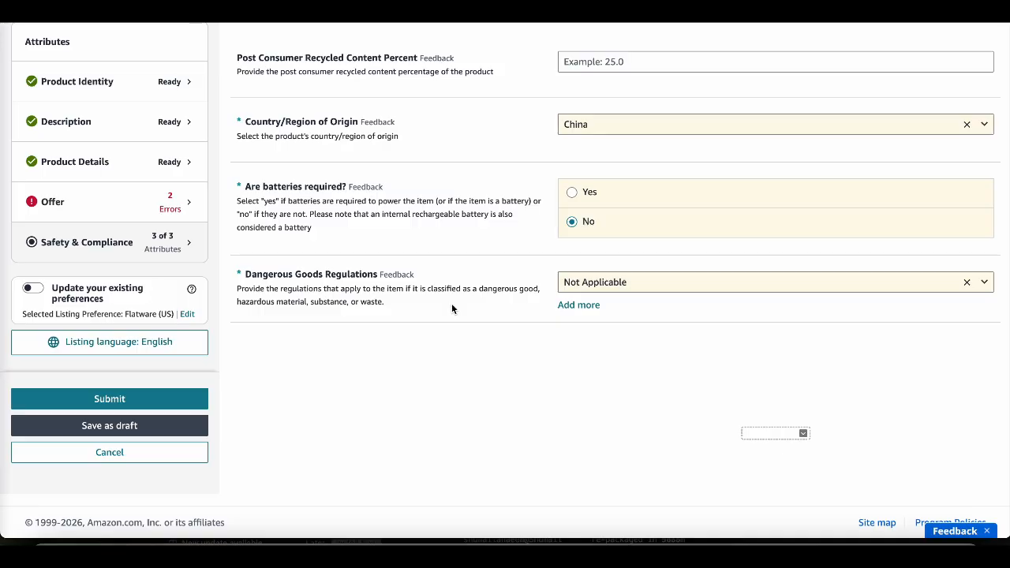
Return to the Offer section, choose Fulfilled by Amazon (FBA) as the fulfillment channel and set the package weight to 2 pounds
click(113, 207)
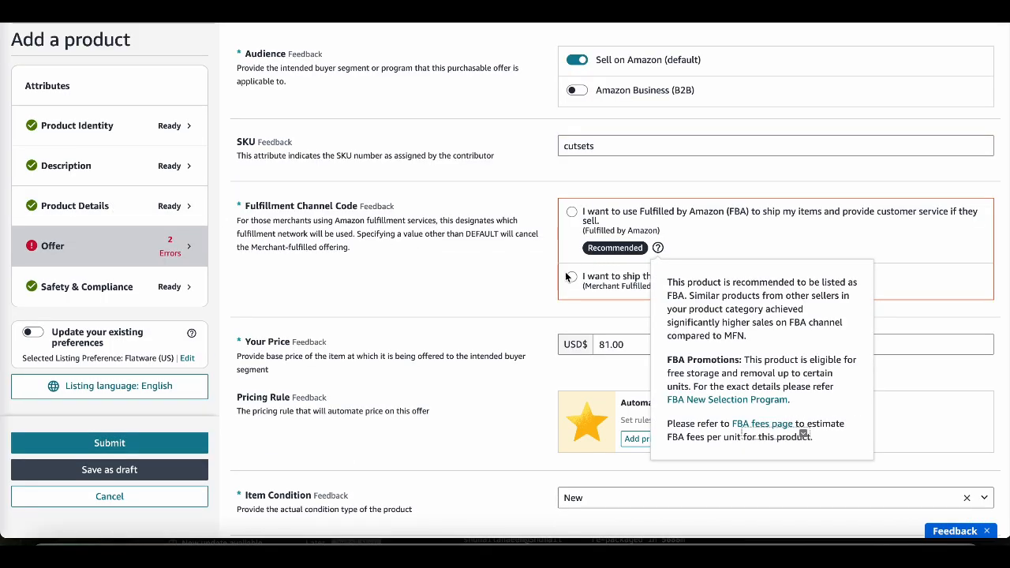
click(572, 212)
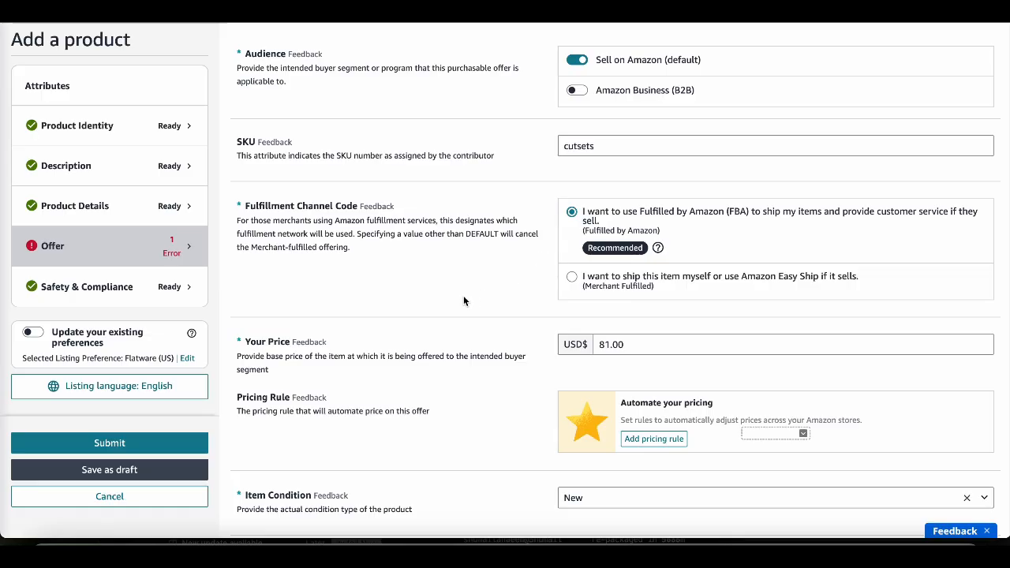
scroll(463, 295, down, 1)
scroll(463, 295, down, 15)
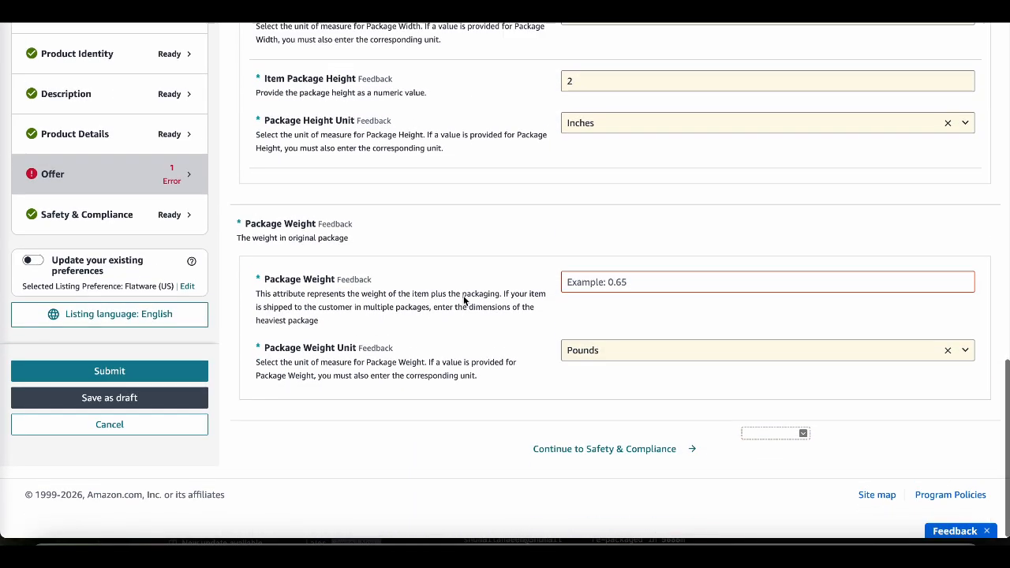
click(614, 287)
text(2)
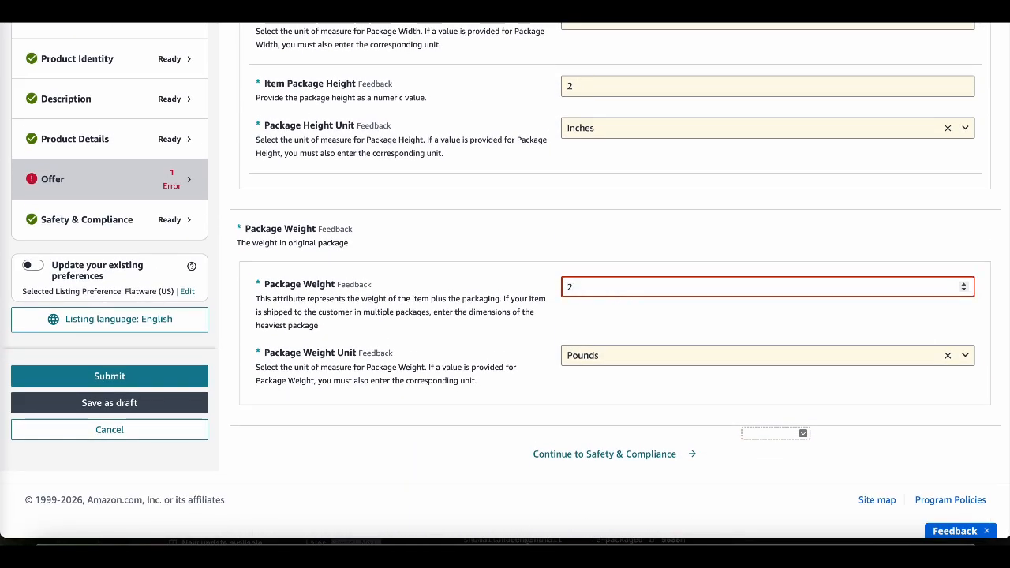
click(583, 399)
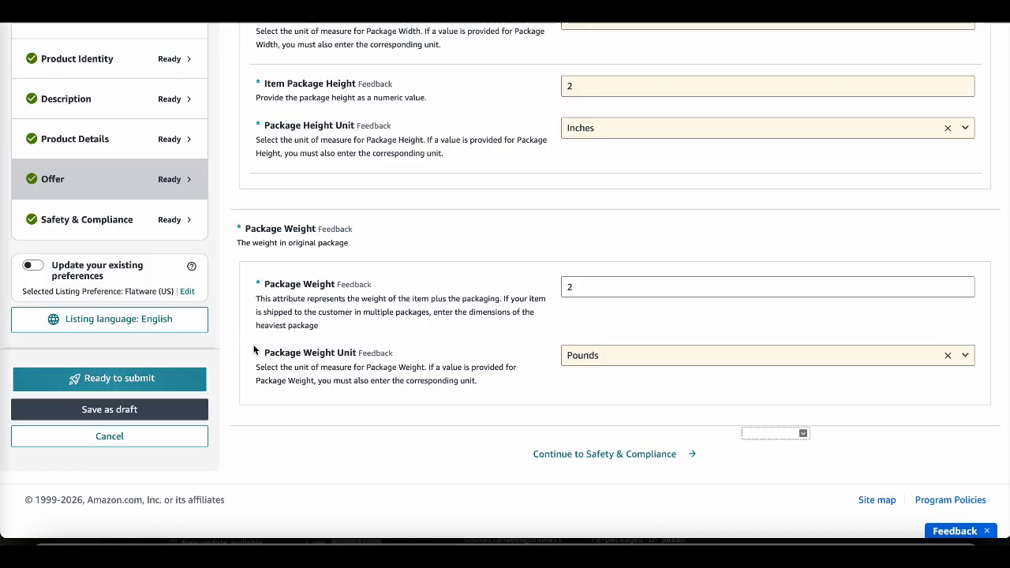
Switch to the Amazon product page of the Stainless Steel 24-Piece Cutlery Set
scroll(250, 349, up, 13)
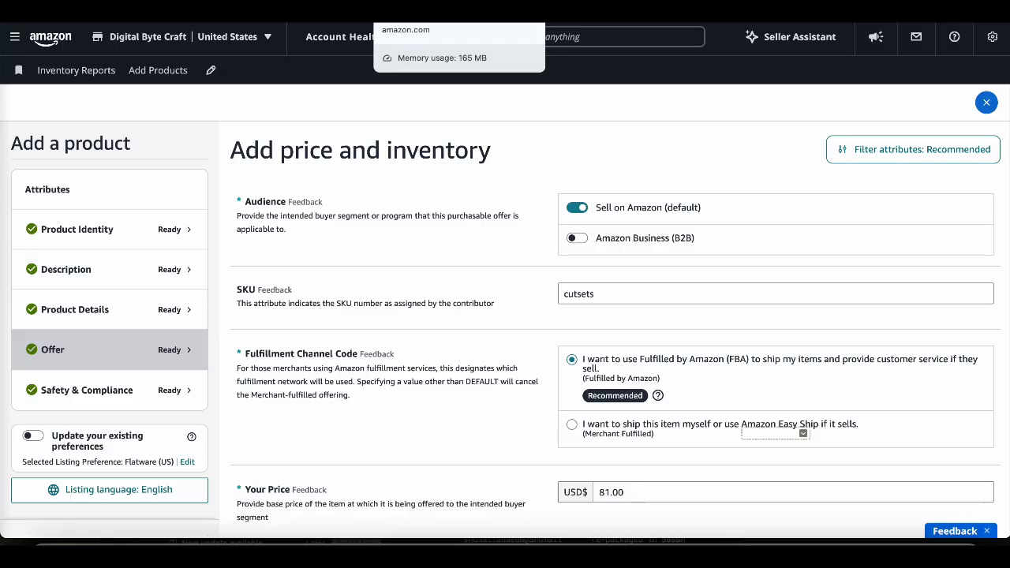
click(426, 11)
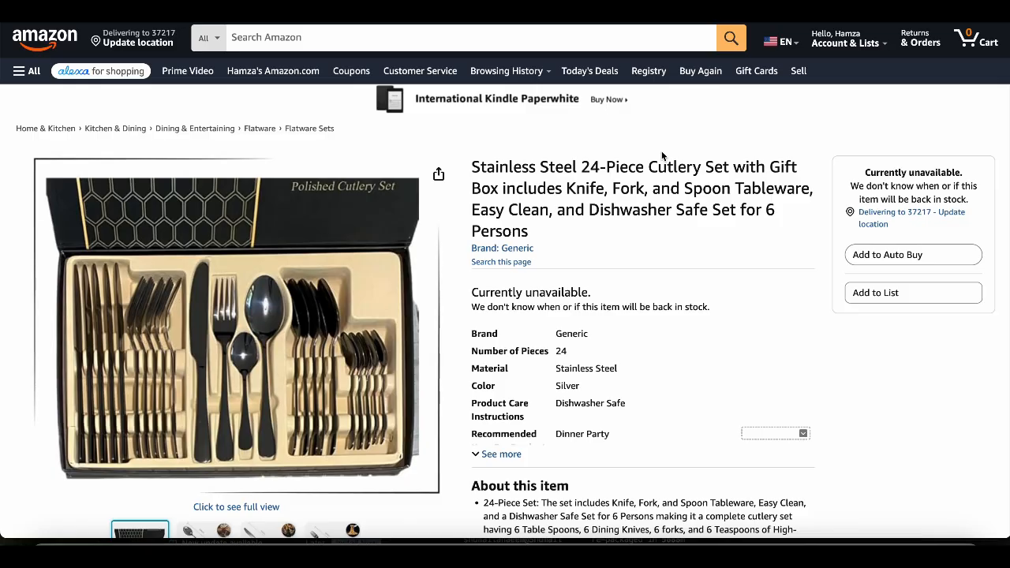
Examine the cutlery set's product page, including its image gallery, bullet points, item details, product description and zoomed main image
mouse_move(424, 292)
scroll(450, 442, down, 2)
scroll(448, 445, down, 1)
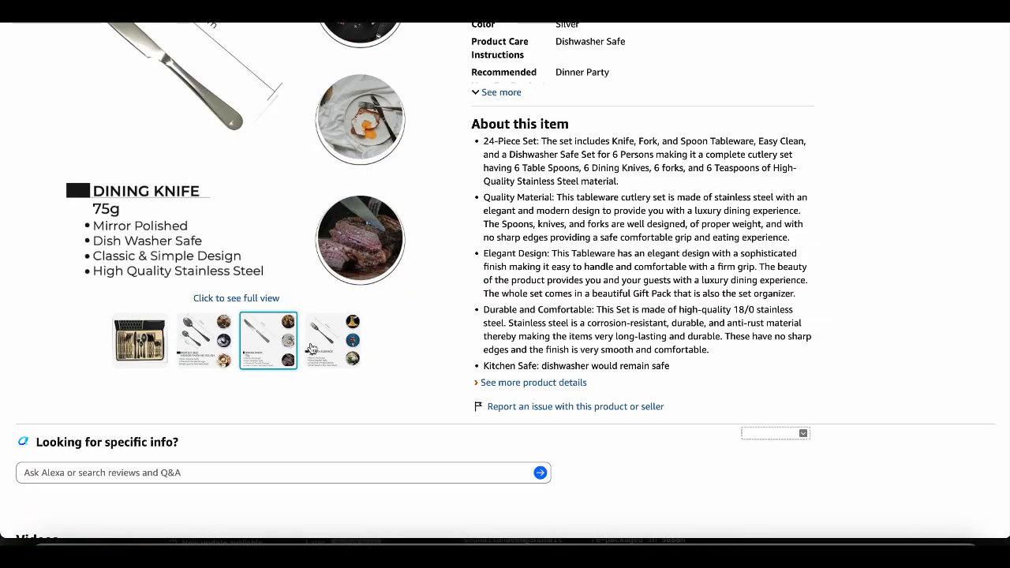
scroll(218, 426, down, 2)
scroll(219, 424, down, 7)
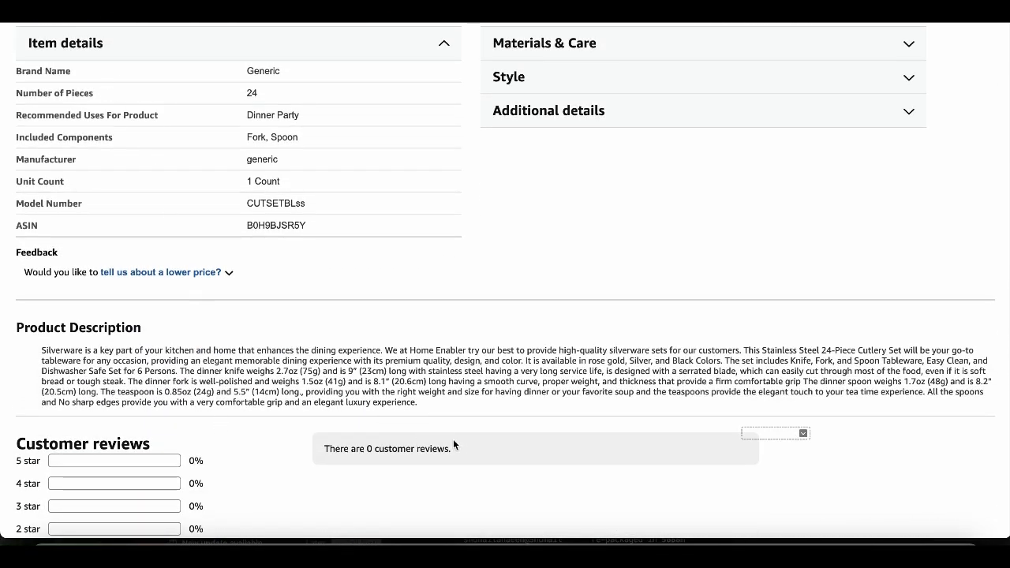
scroll(455, 338, down, 6)
scroll(456, 338, down, 15)
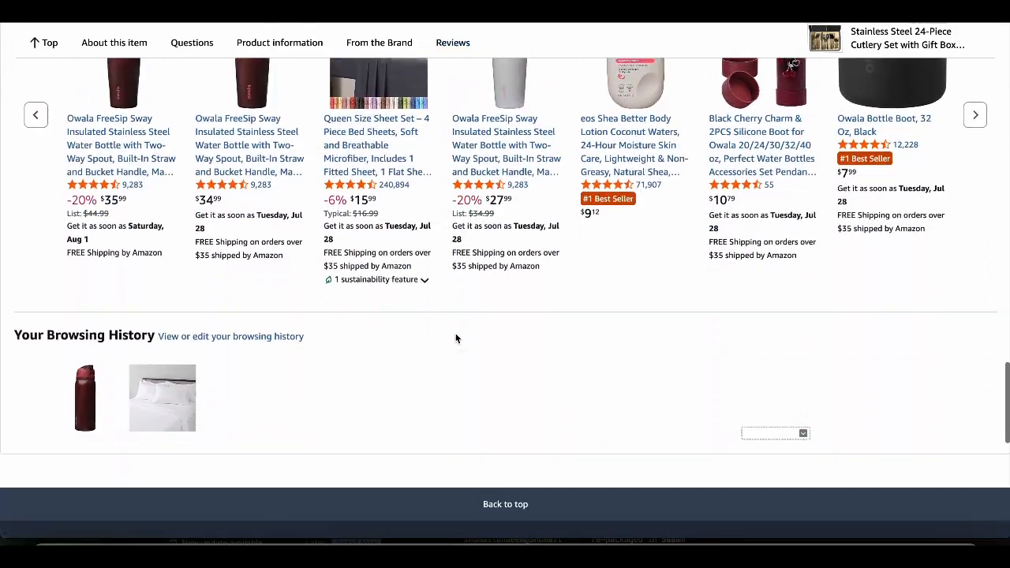
scroll(456, 337, up, 20)
scroll(455, 337, up, 20)
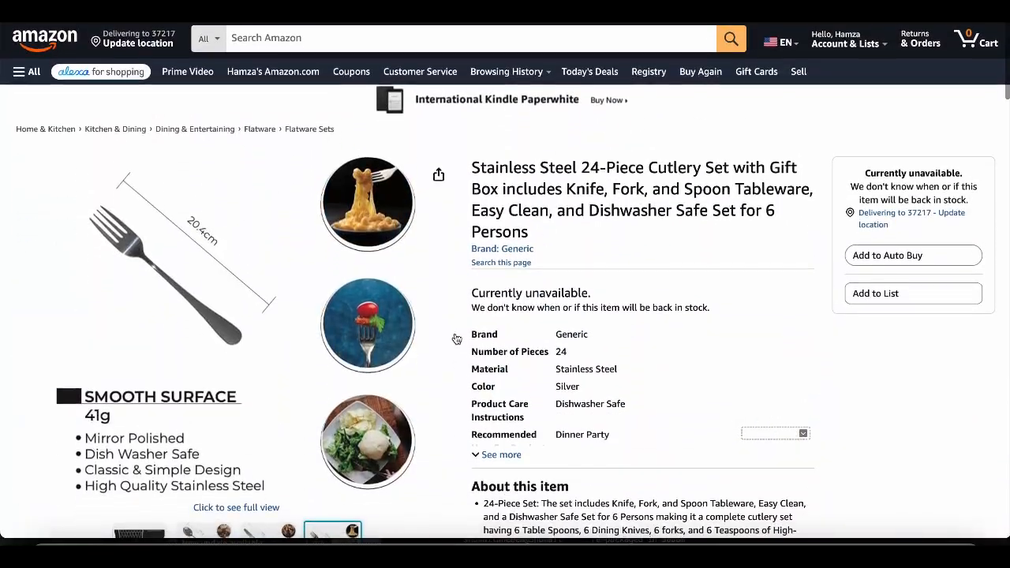
mouse_move(181, 302)
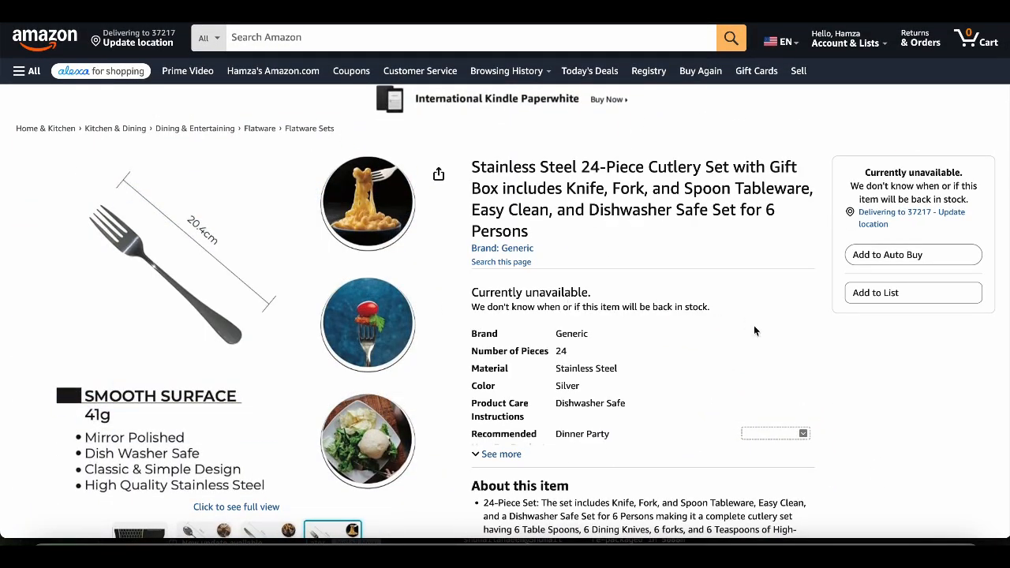
scroll(476, 356, down, 3)
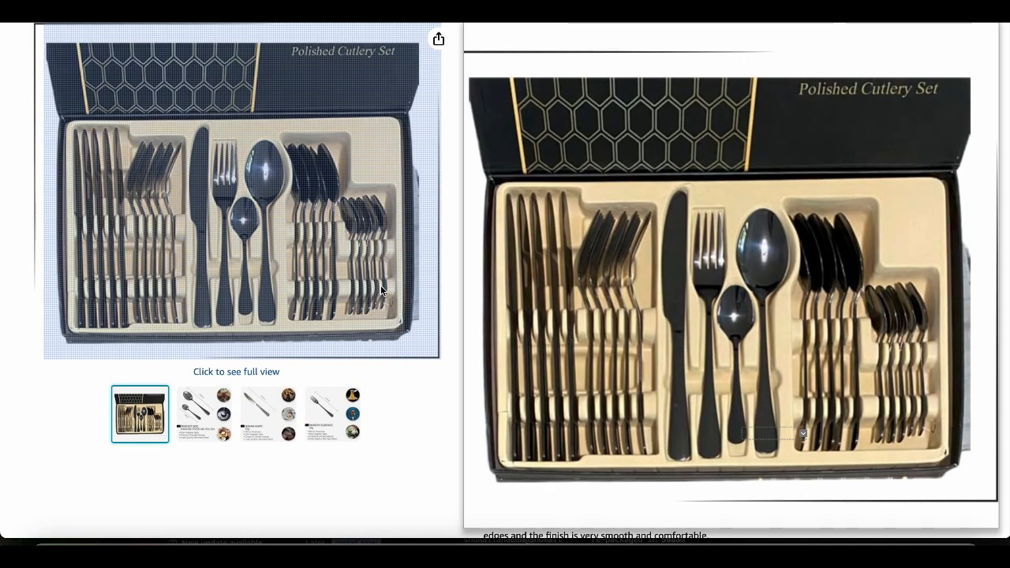
scroll(380, 288, up, 3)
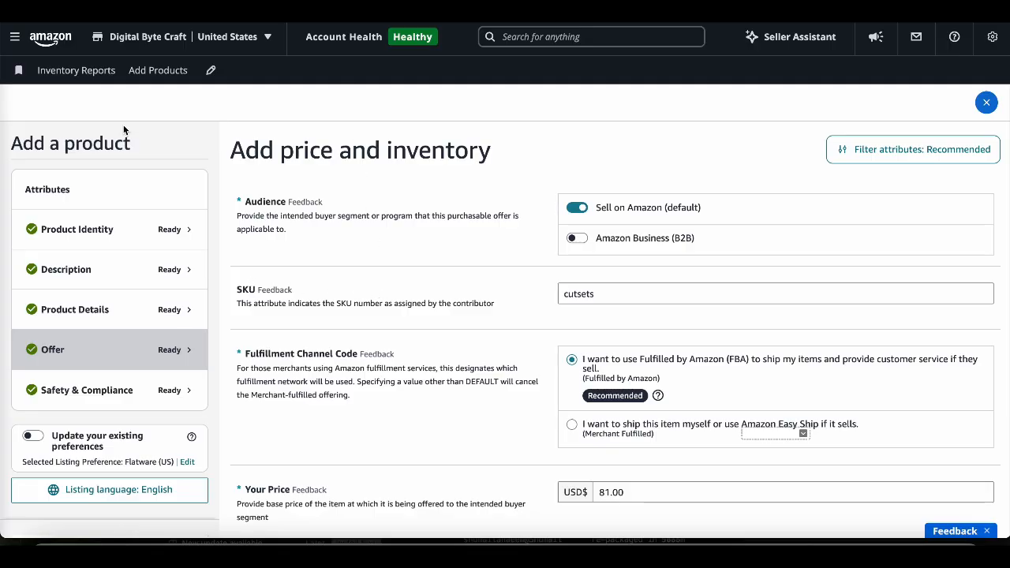
Return to Seller Central, go to Add Products and search the Amazon catalog for "pepsi"
click(15, 38)
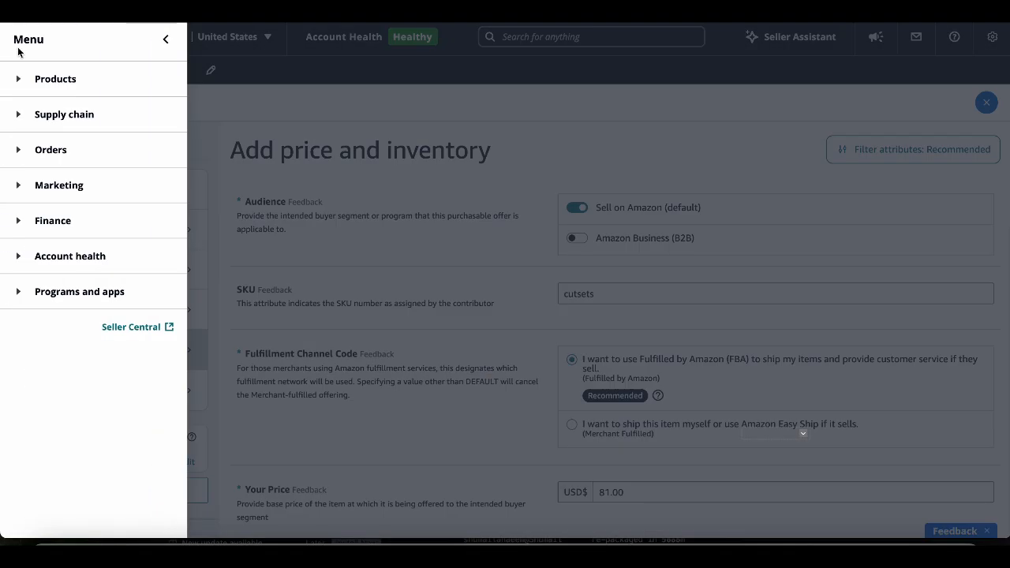
click(52, 90)
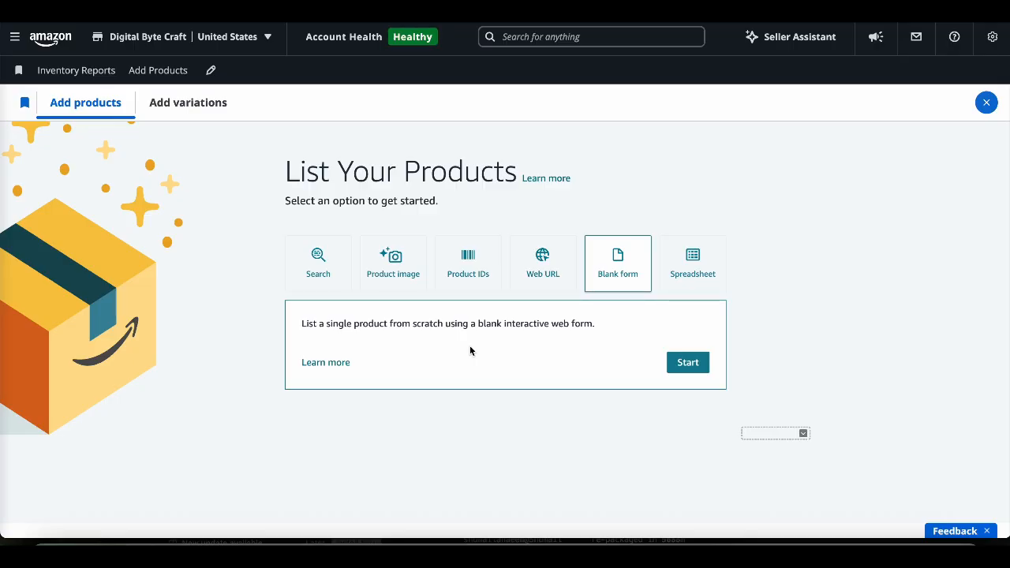
click(333, 282)
scroll(322, 266, down, 1)
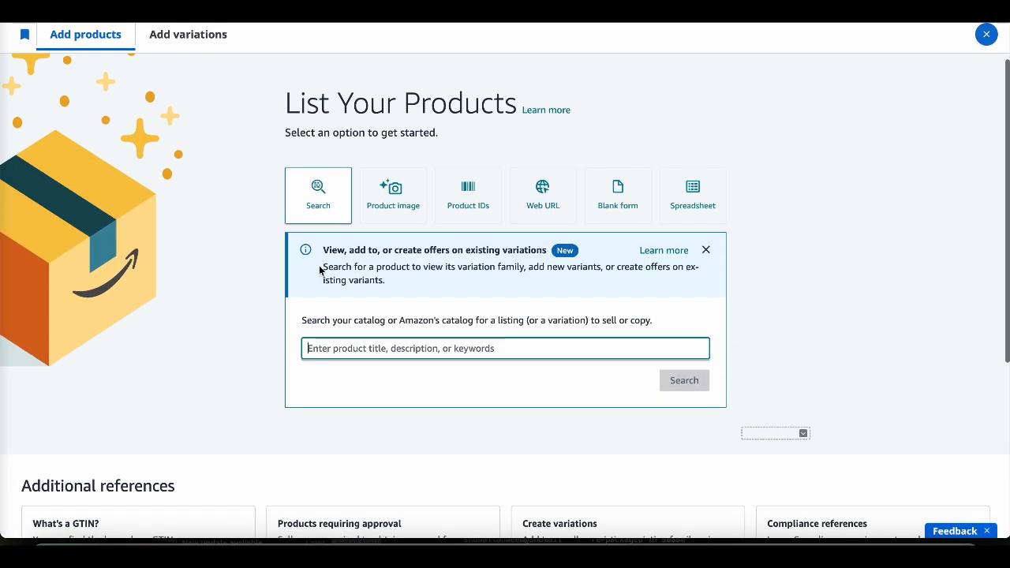
click(363, 347)
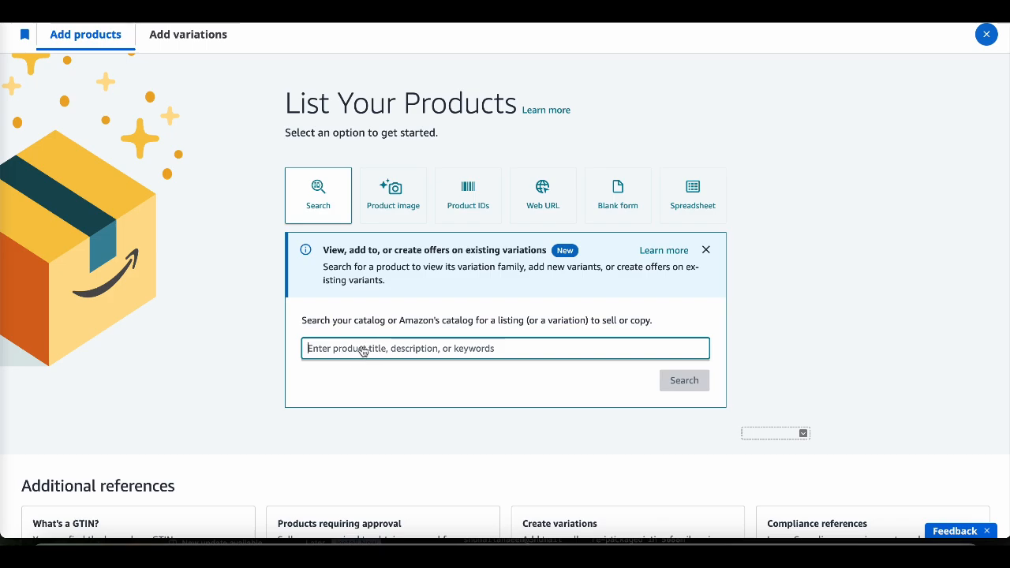
text(pepsi)
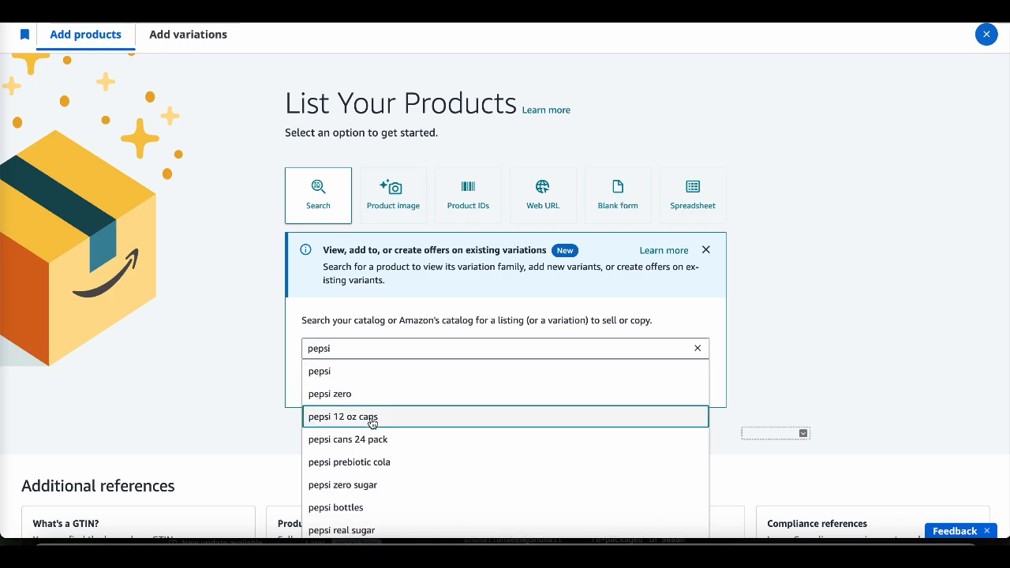
click(353, 376)
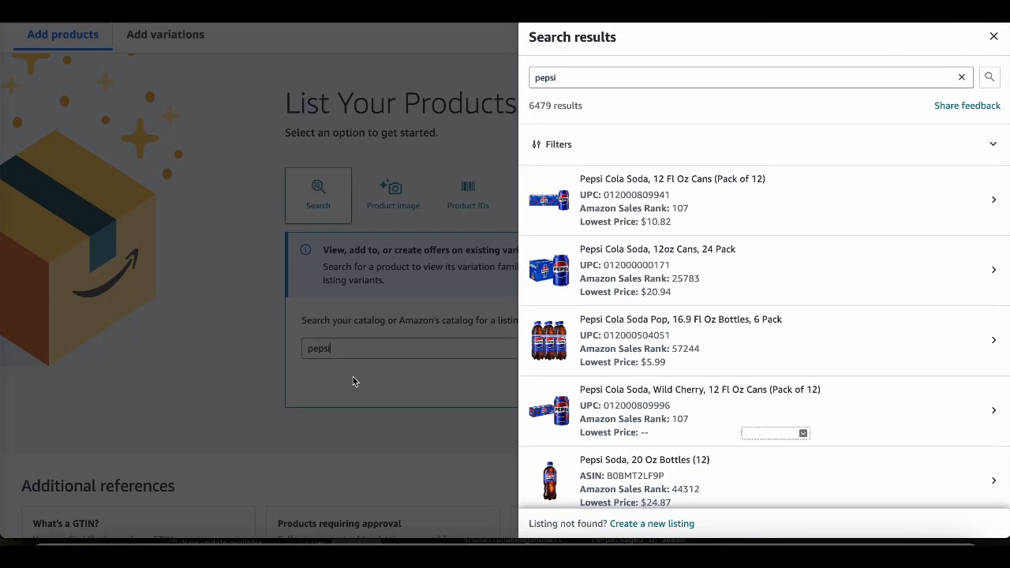
Open the Pepsi Cola Soda, 12 Fl Oz Cans (Pack of 12) result and set its selling condition to New
click(676, 207)
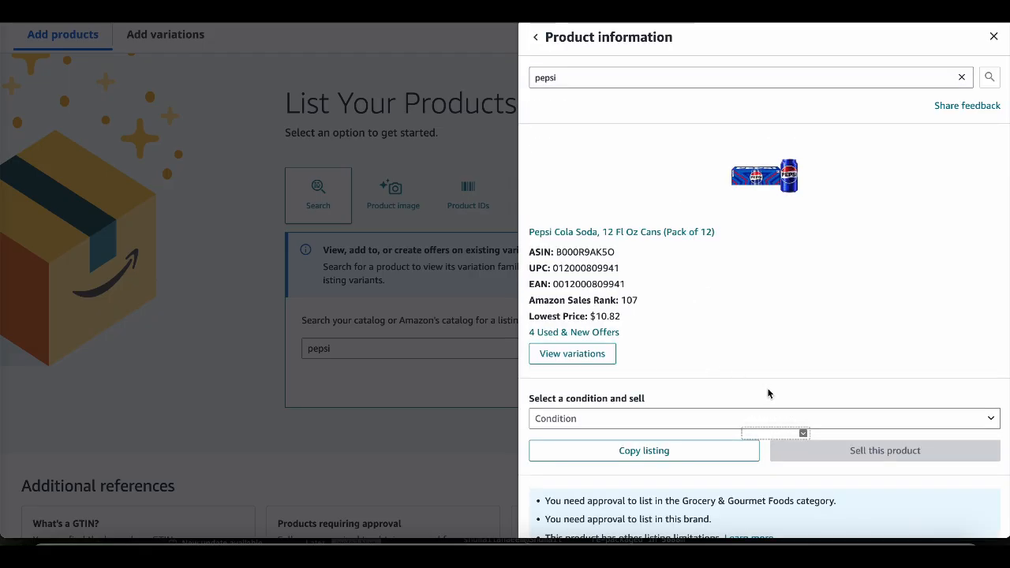
click(704, 428)
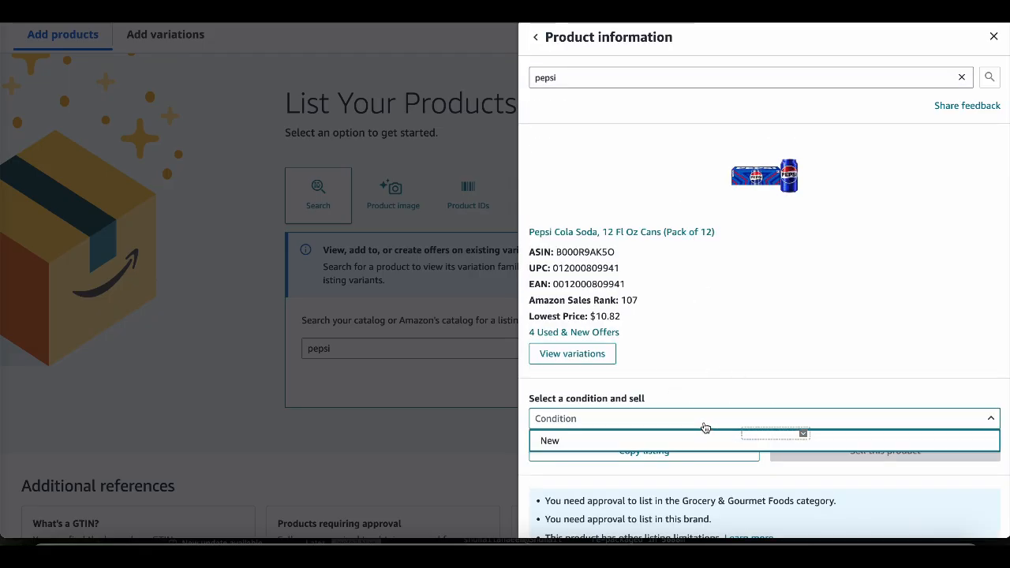
click(654, 440)
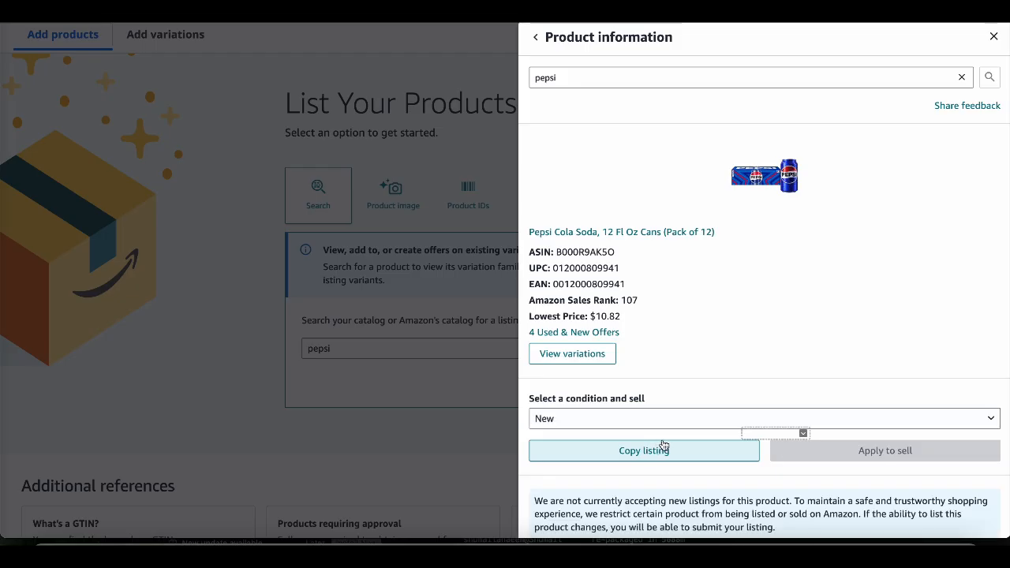
Copy the Pepsi listing into a new product form, review its Product Identity attributes, and close the catalog product information
click(664, 455)
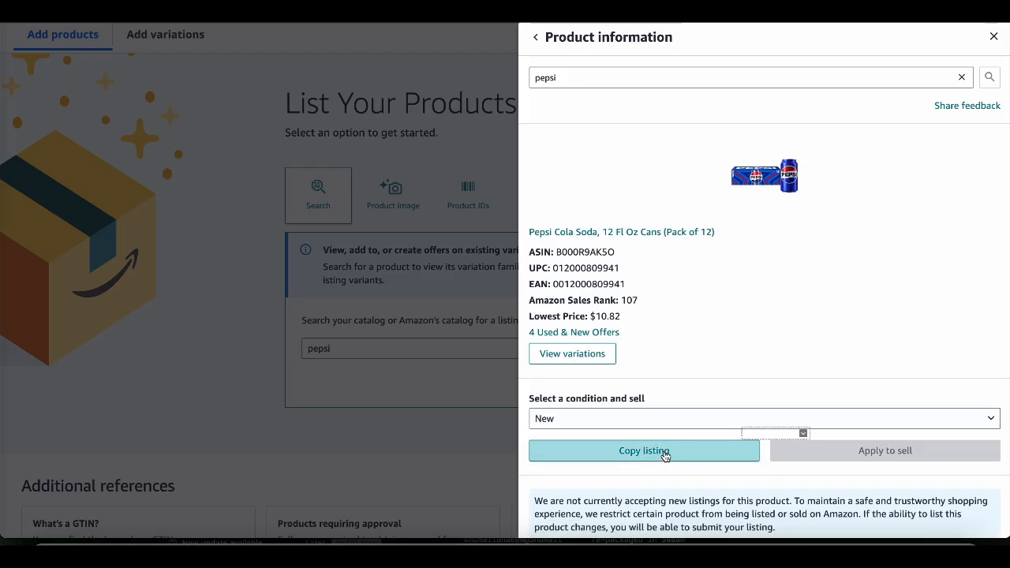
scroll(420, 332, down, 5)
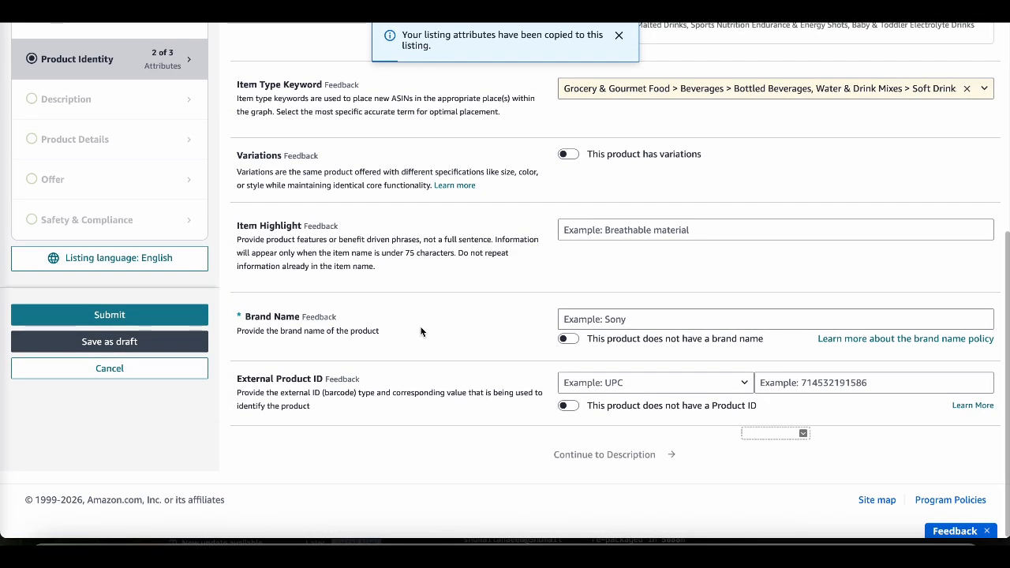
scroll(421, 331, up, 4)
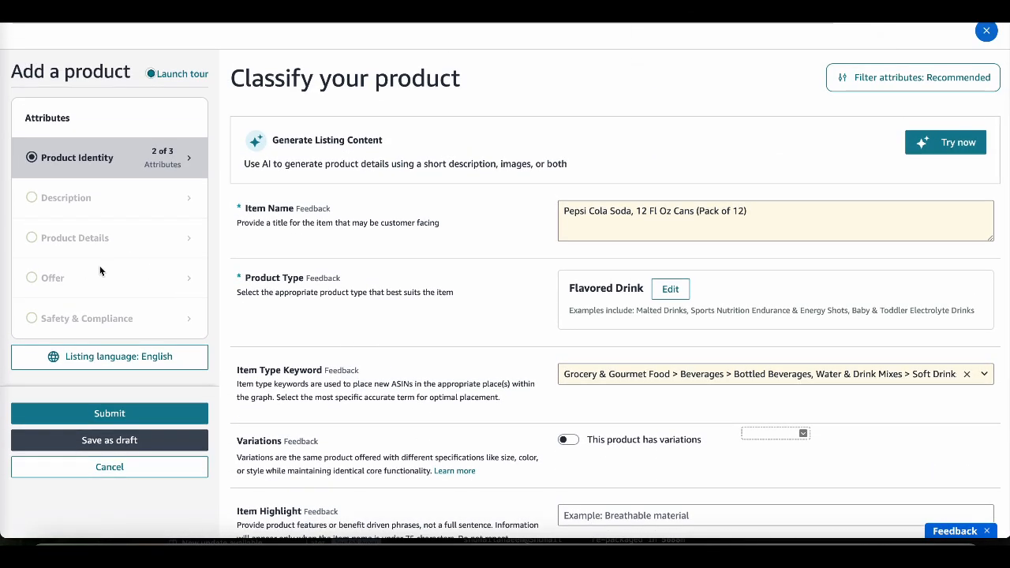
scroll(63, 281, up, 1)
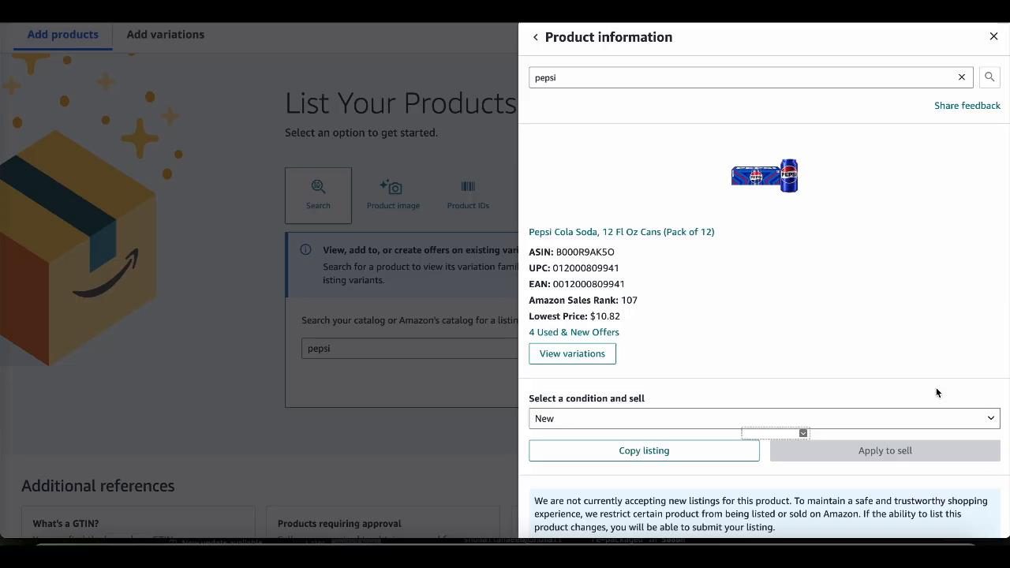
click(229, 320)
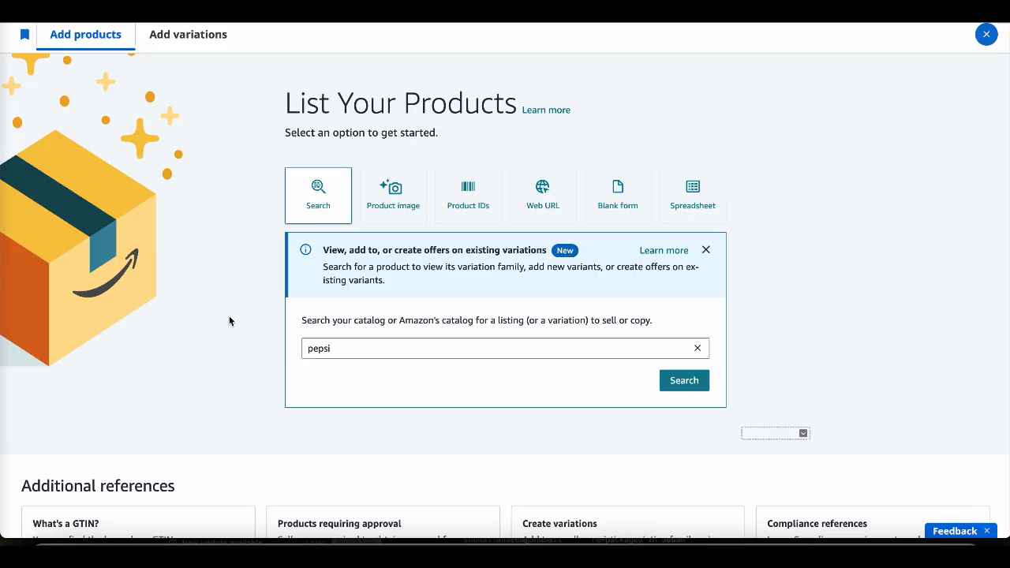